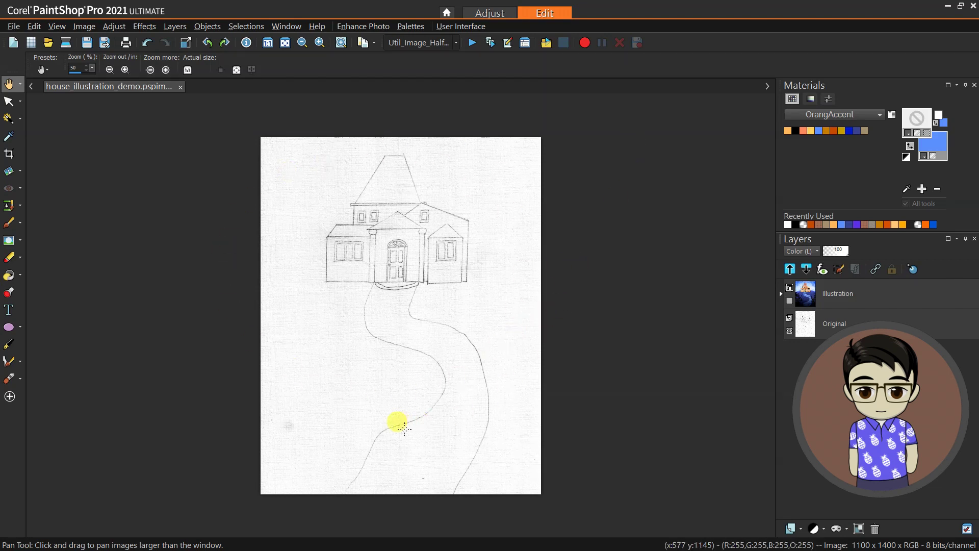
Make the Illustration layer group visible above the Original sketch
scroll(473, 264, up, 1)
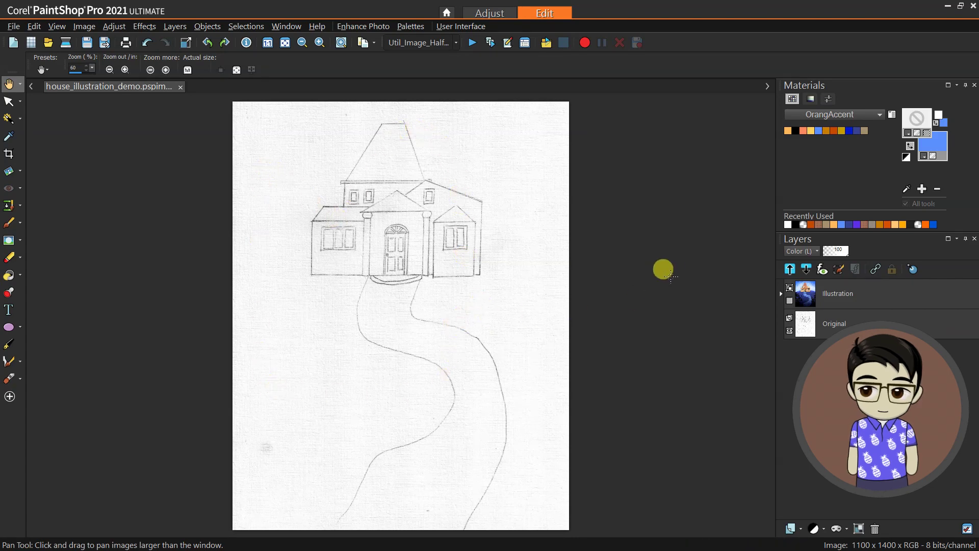
click(789, 301)
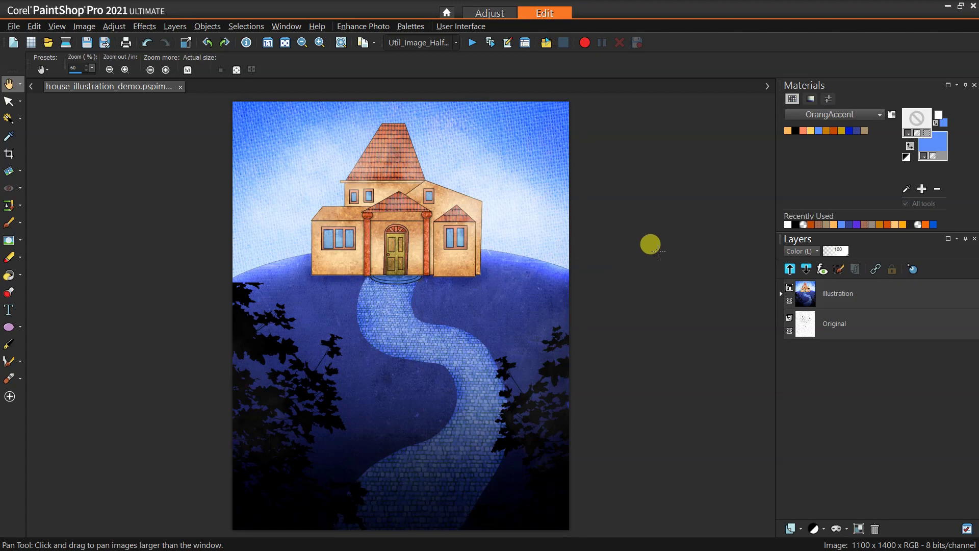
Try the Accented, Analogic, Triad and Complementary harmonies for the background material color, ending with Accented
click(941, 142)
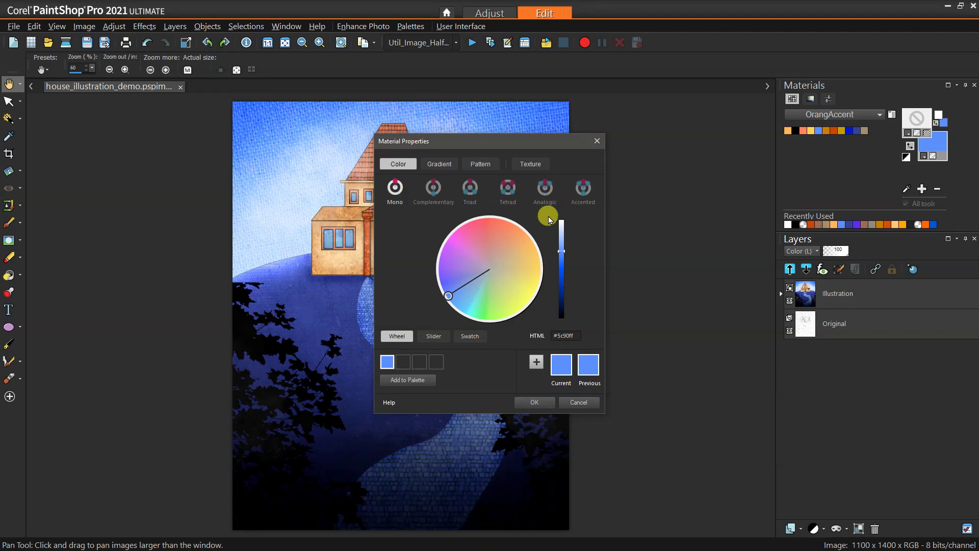
click(583, 188)
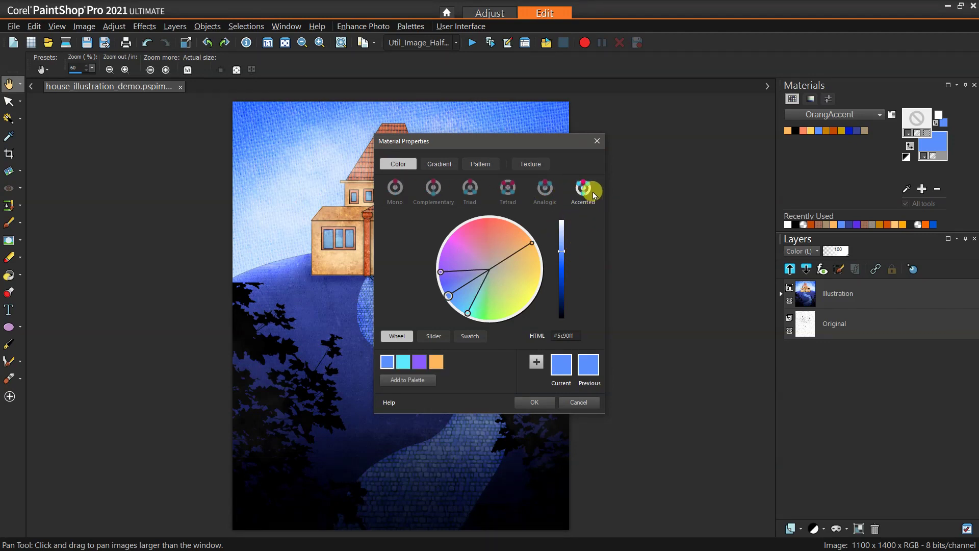
click(545, 189)
click(467, 189)
click(434, 189)
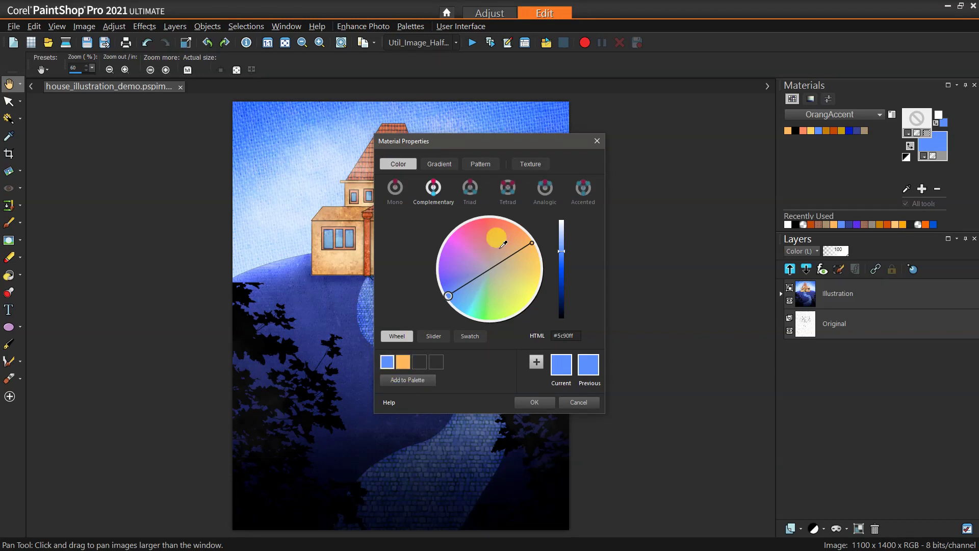
click(584, 191)
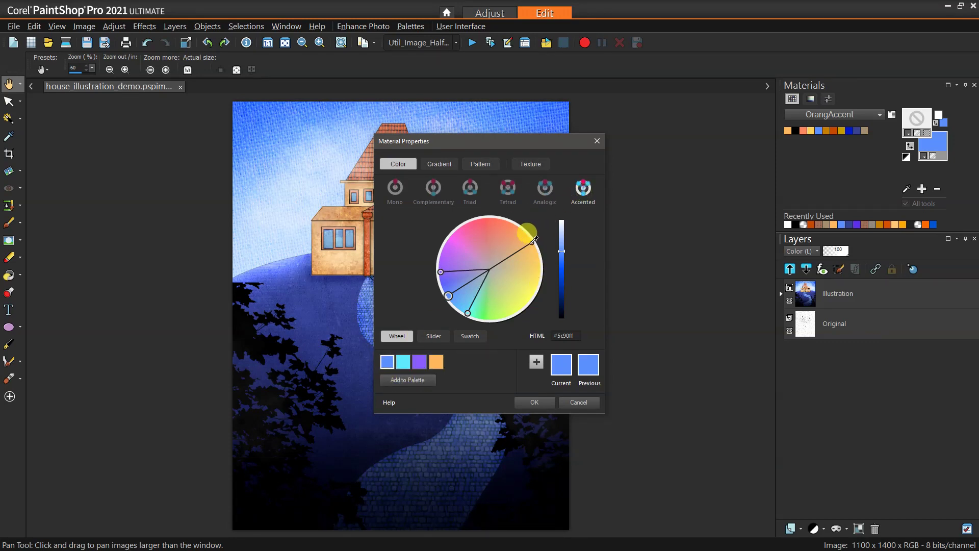
Try orange #fcc550 as the main color of the Accented harmony, then discard the material changes
mouse_move(534, 239)
mouse_down()
mouse_move(505, 266)
mouse_move(535, 278)
mouse_move(516, 238)
mouse_move(531, 255)
mouse_up()
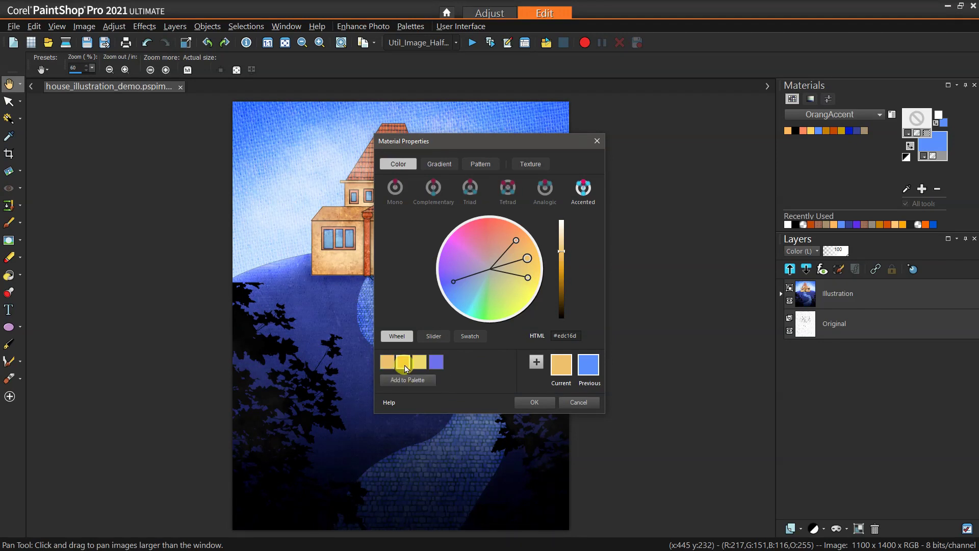
click(434, 364)
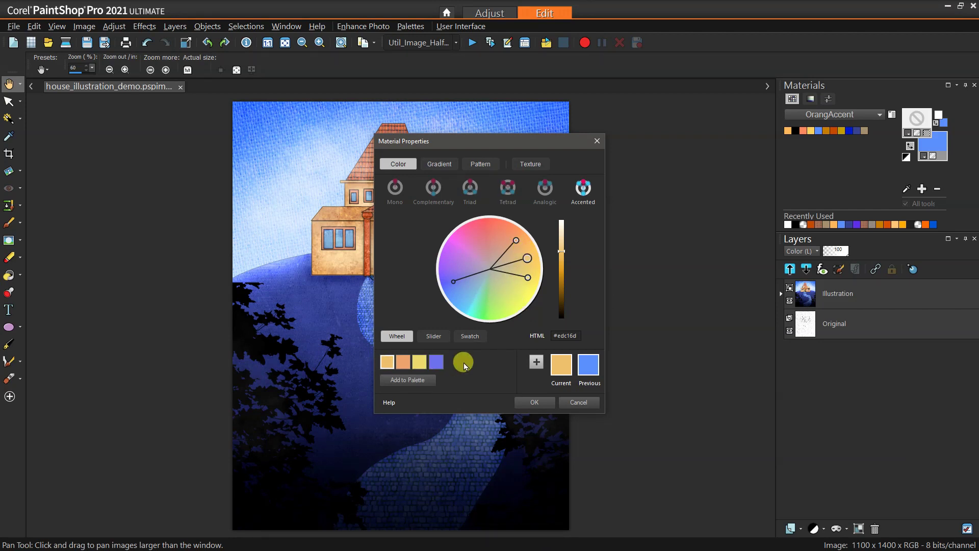
drag(527, 258, 567, 249)
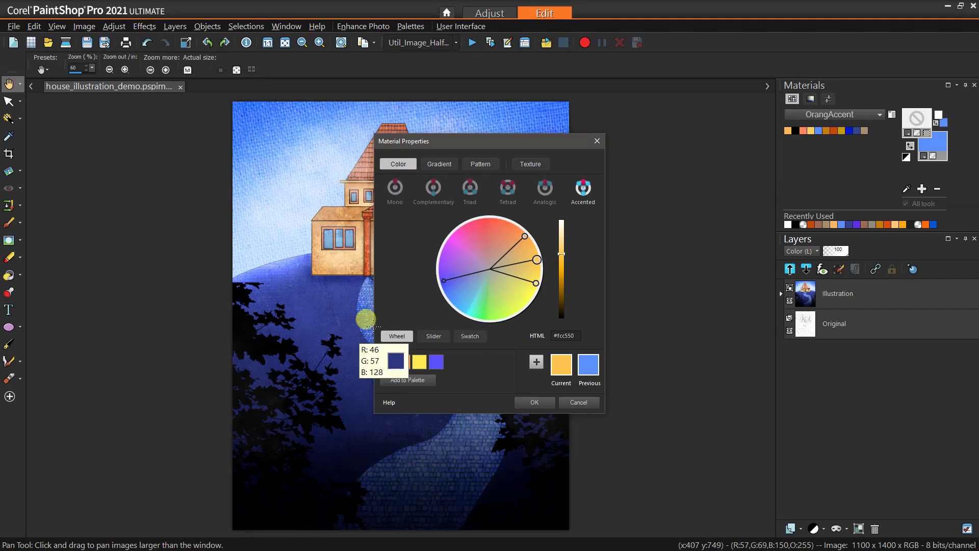
click(576, 402)
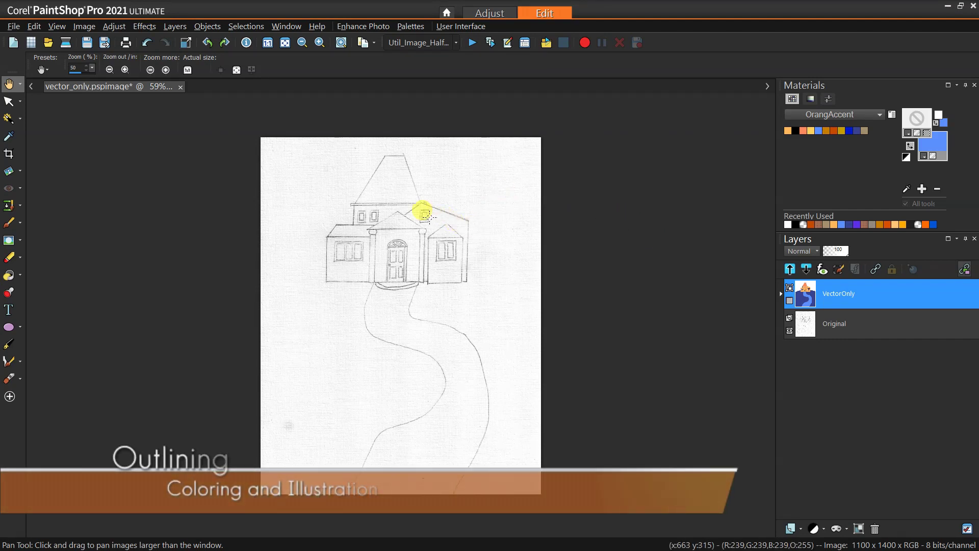
scroll(421, 194, up, 2)
scroll(770, 259, up, 2)
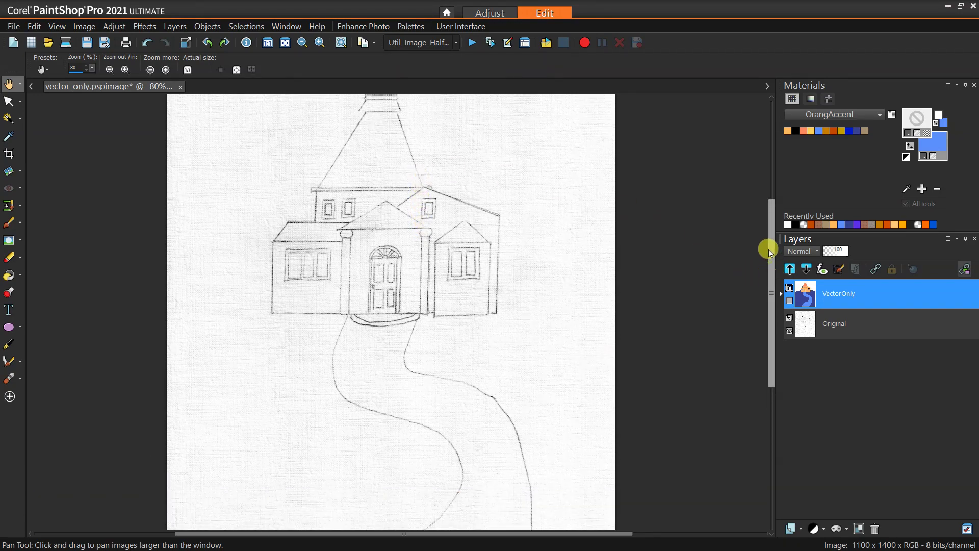
scroll(515, 228, up, 2)
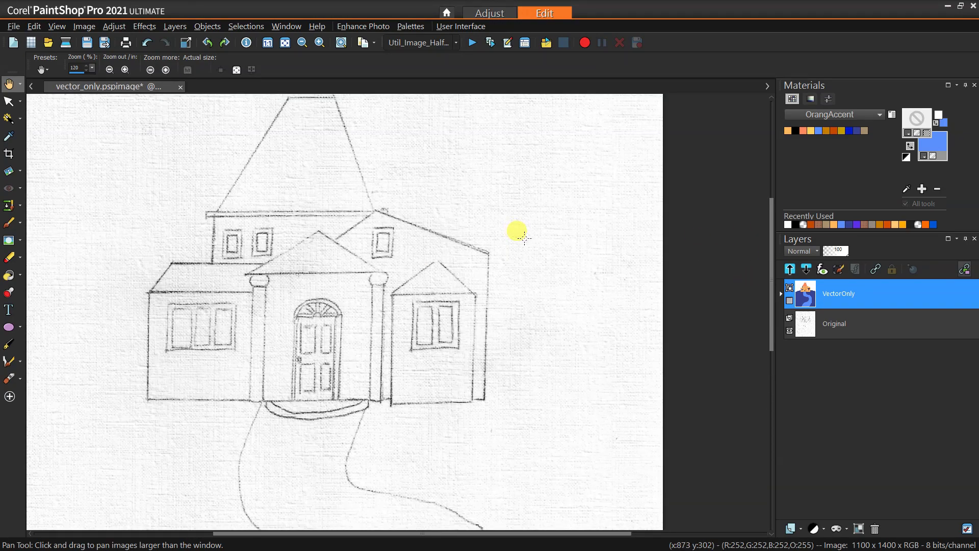
scroll(456, 181, down, 1)
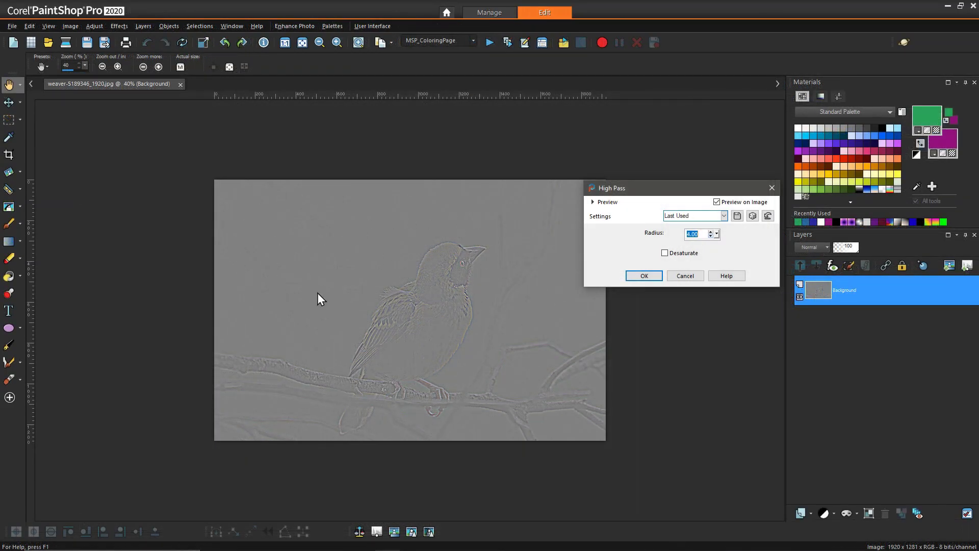
Apply High Pass with a radius of 4.00 and Edge Preserving Smooth with an amount of 30 to the bird photo
key(Return)
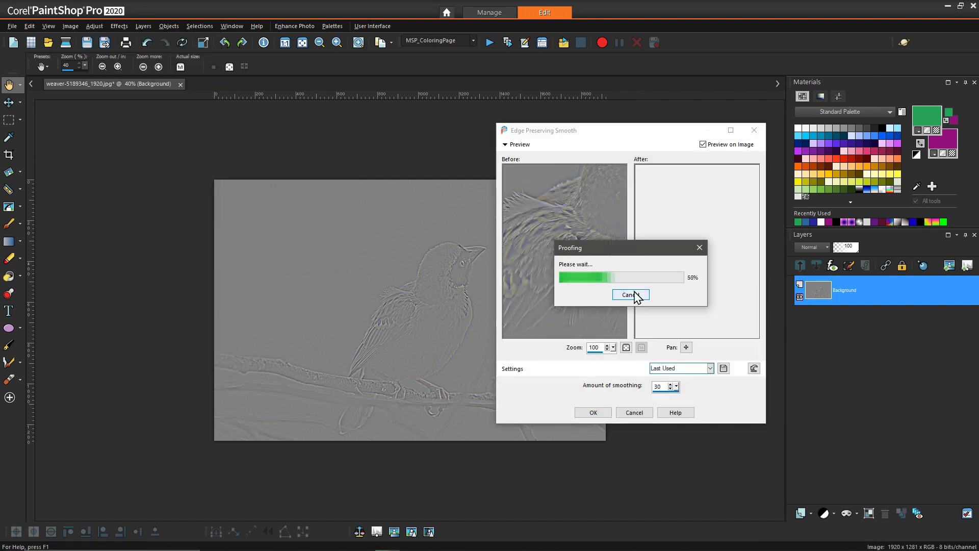
click(588, 411)
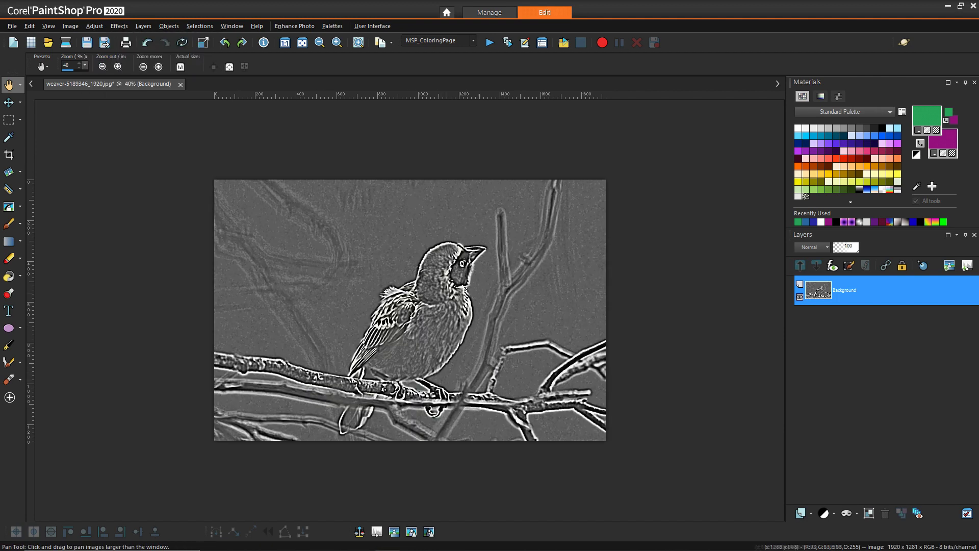
Apply a Threshold of 64 to turn the bird photo into black-and-white line art
click(94, 26)
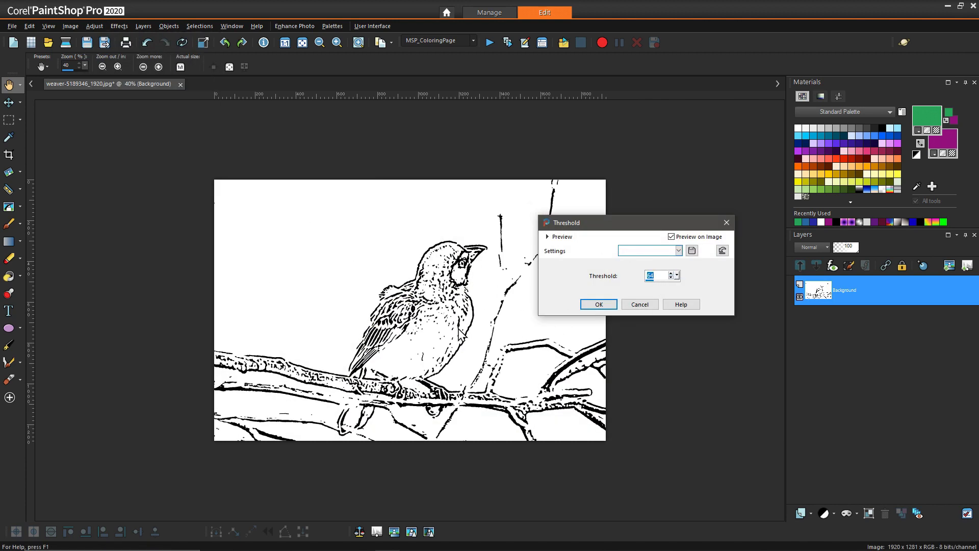
click(596, 304)
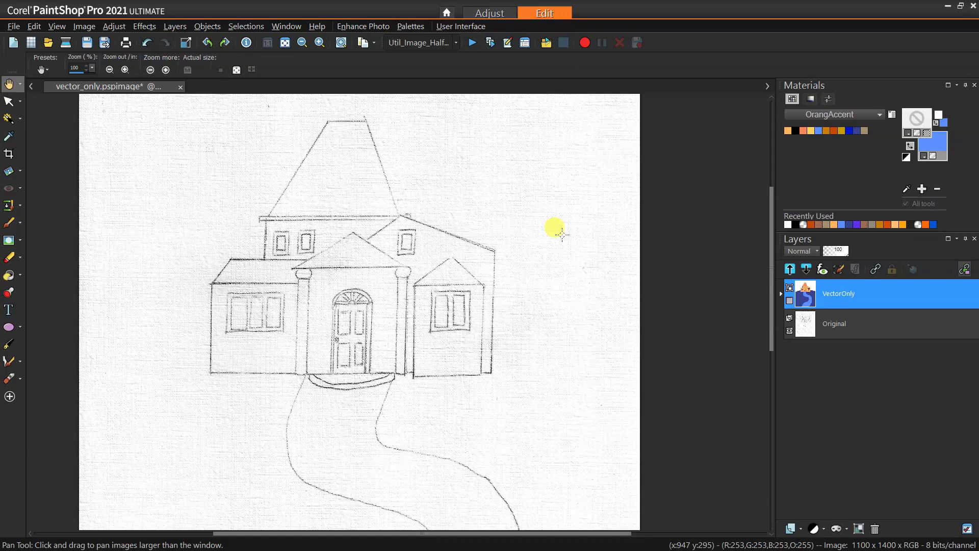
Make the VectorOnly group visible over the house sketch and check the layers it contains
scroll(475, 240, up, 3)
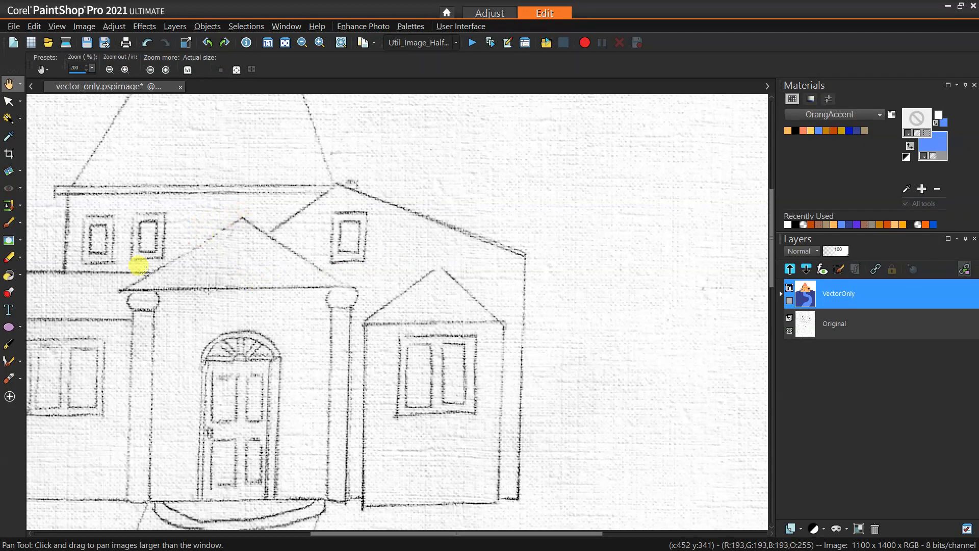
scroll(212, 312, down, 1)
scroll(204, 306, down, 1)
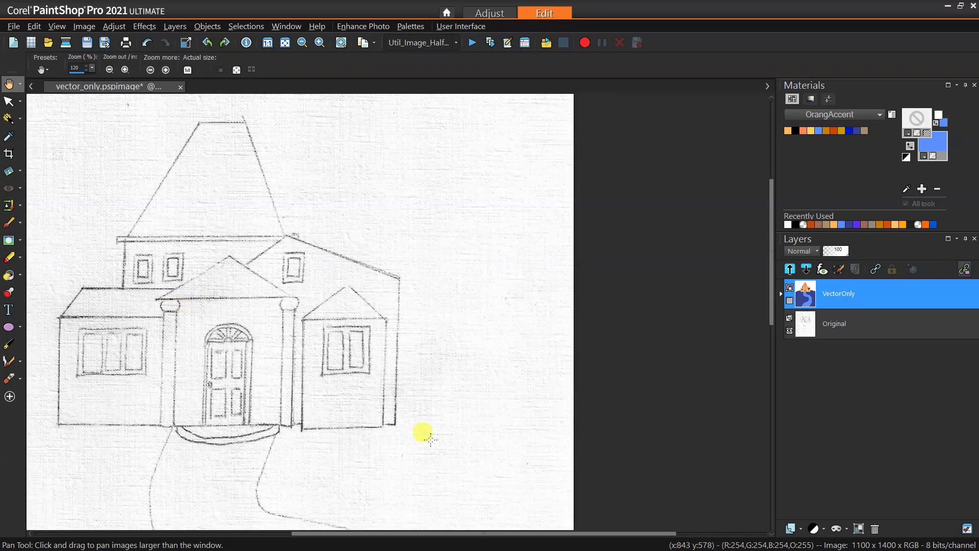
drag(394, 533, 330, 533)
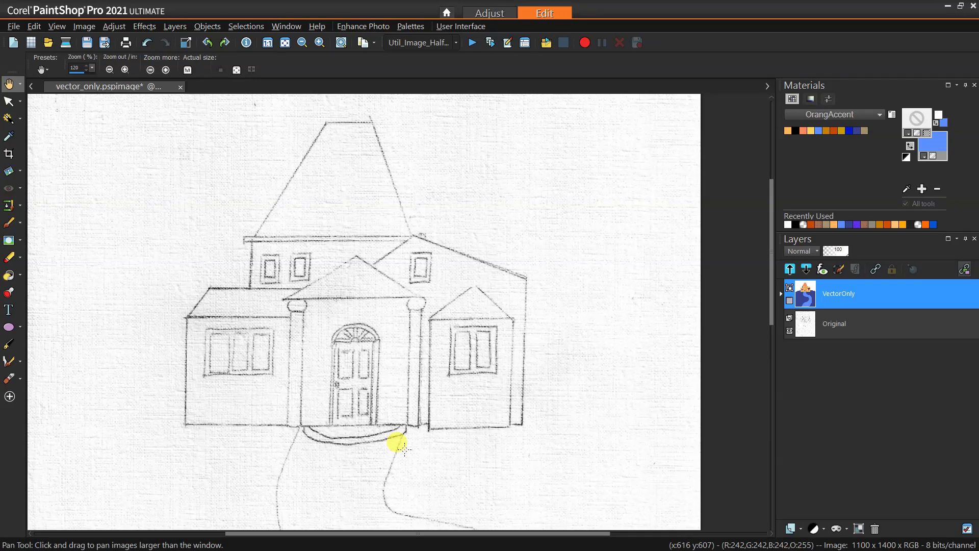
scroll(384, 334, down, 3)
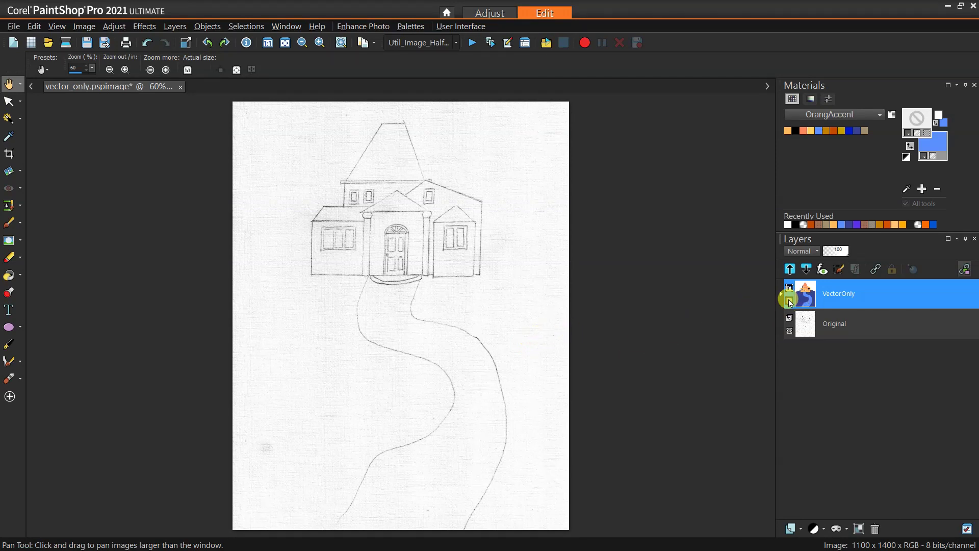
click(790, 301)
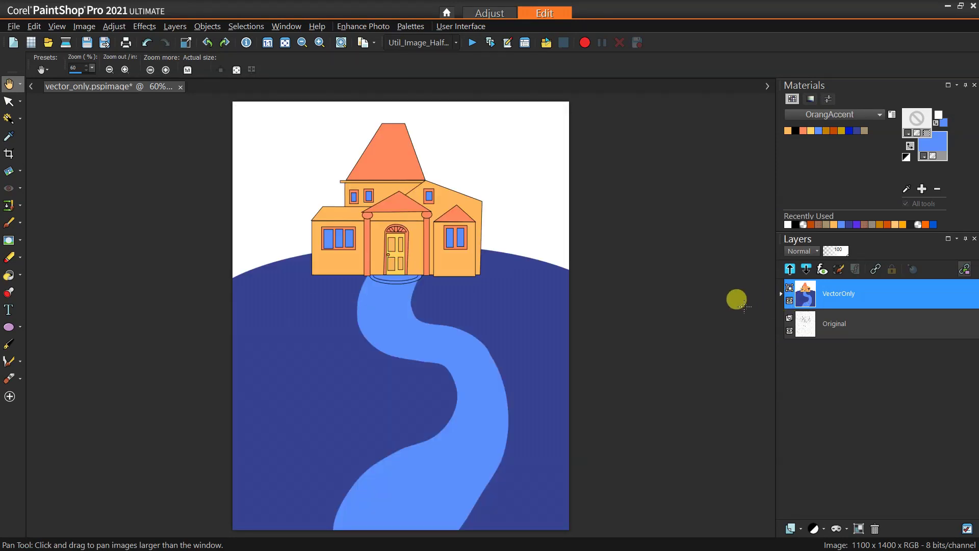
click(781, 295)
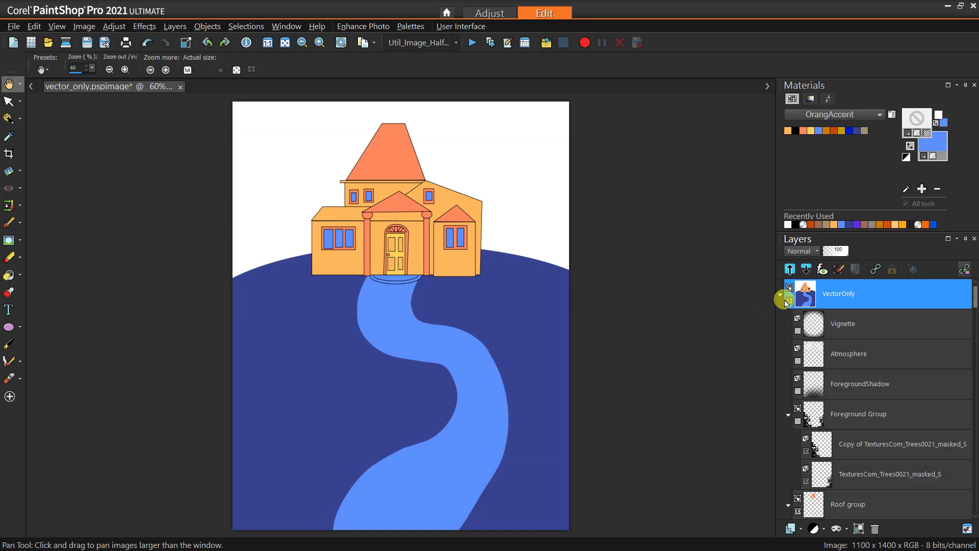
click(781, 295)
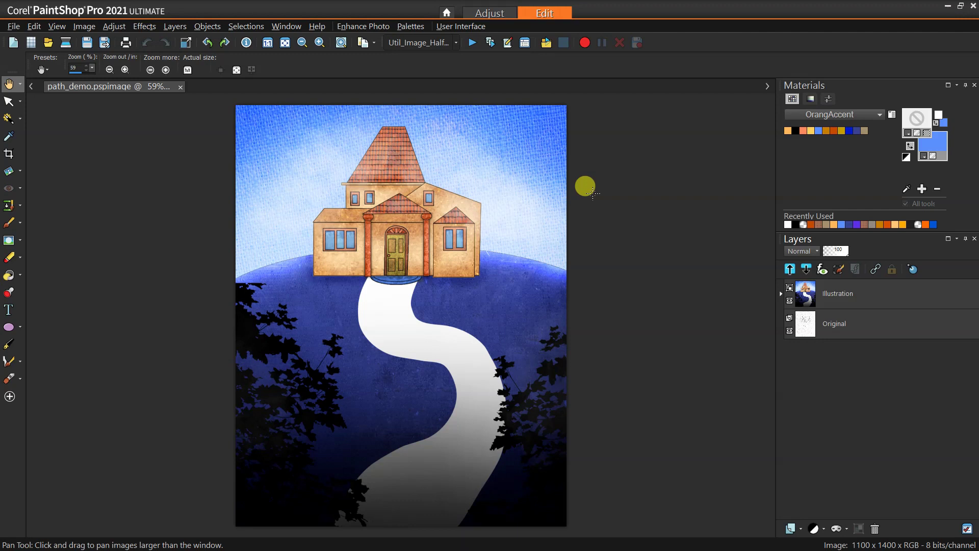
Expand the Illustration group to review its layers, toggling the visibility of the Roof group off and on
click(781, 295)
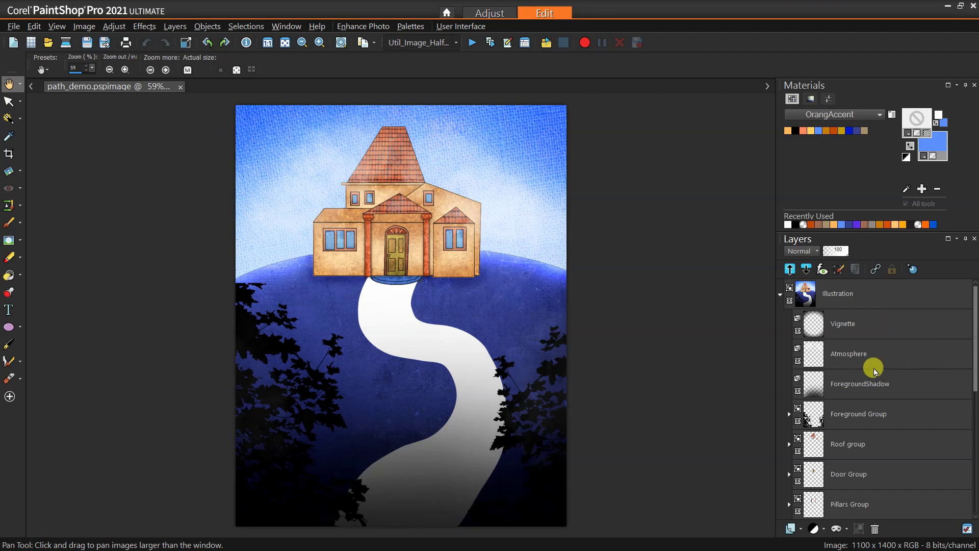
mouse_move(851, 394)
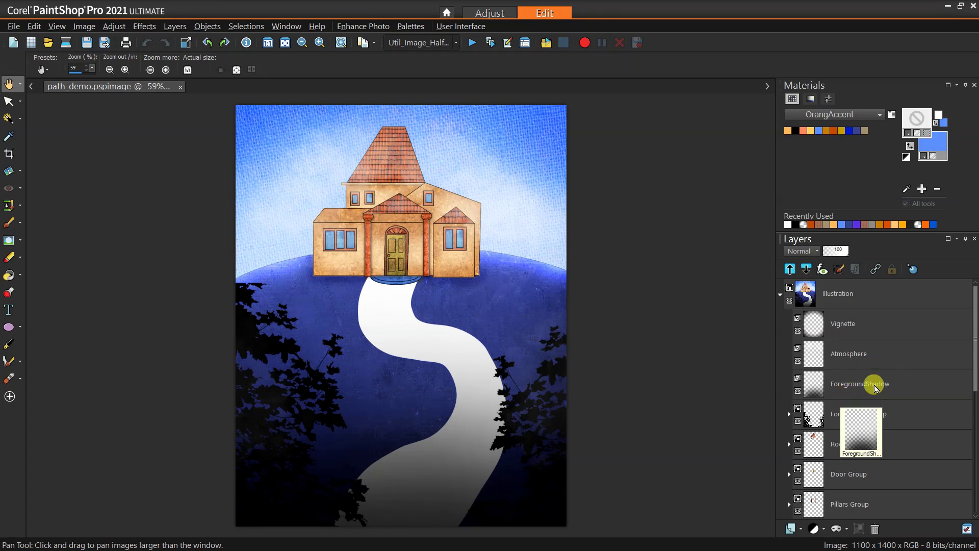
drag(975, 353, 974, 398)
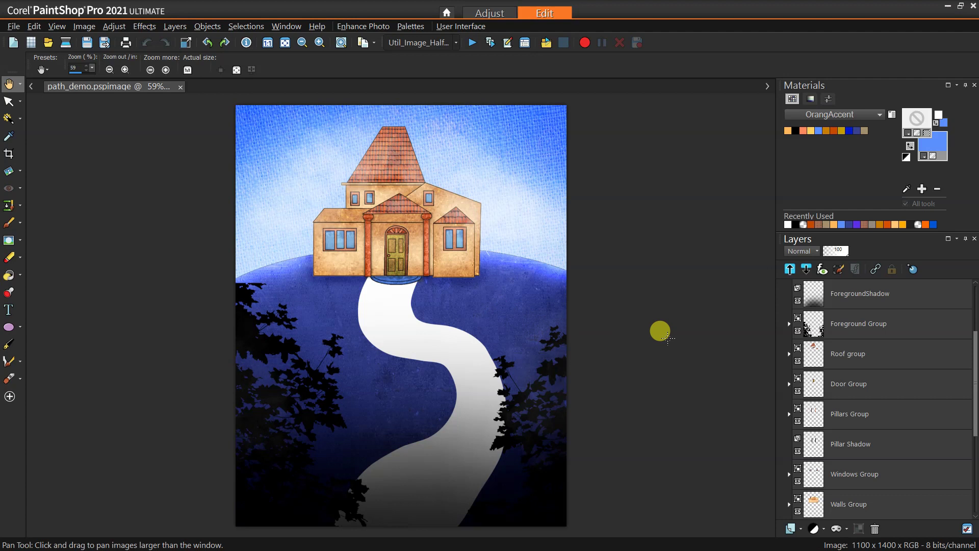
mouse_move(835, 353)
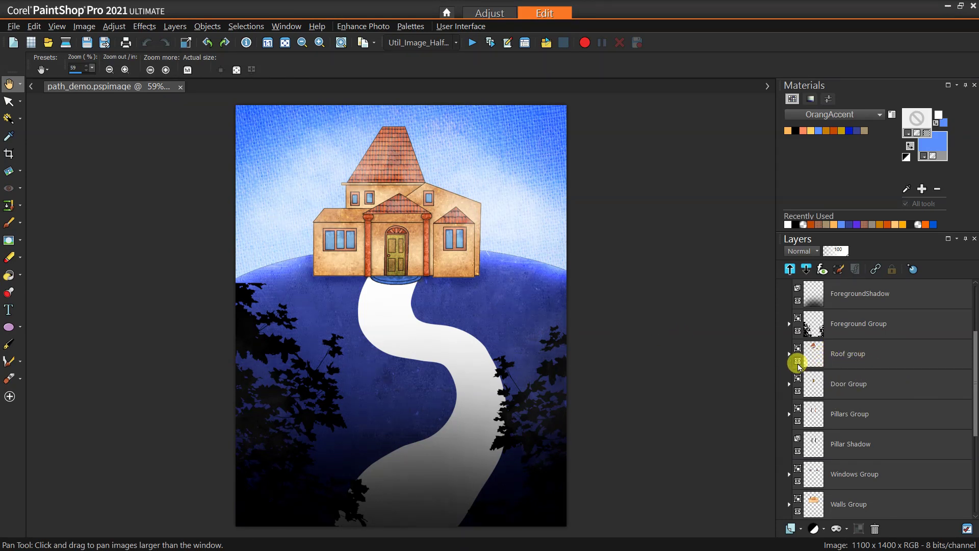
click(798, 361)
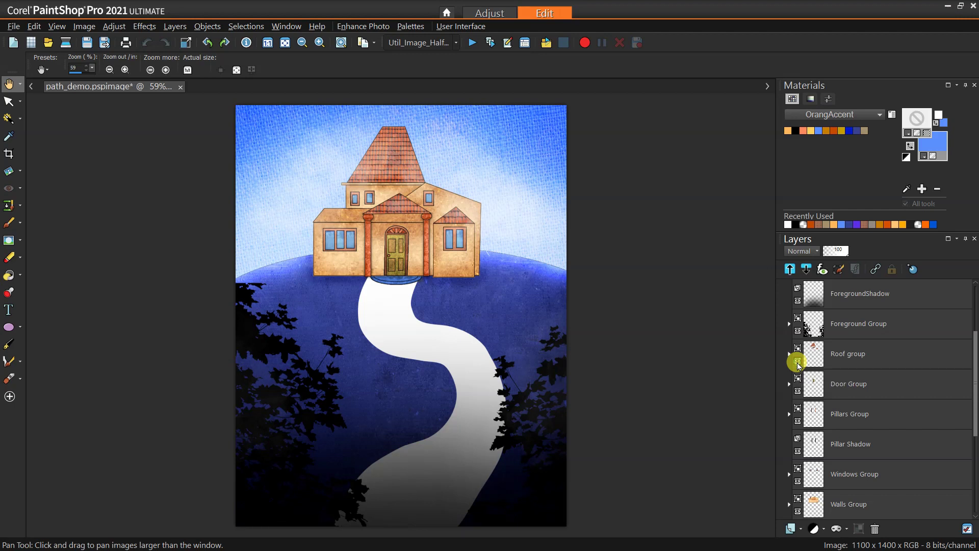
click(798, 361)
scroll(877, 397, down, 1)
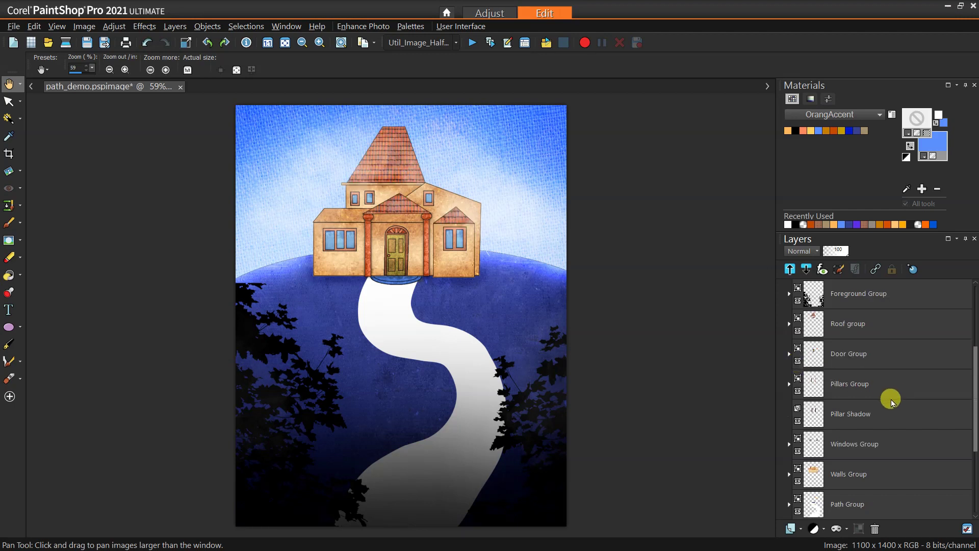
Toggle the Walls Group and then the Path Group off and on to check what each contributes to the illustration
click(798, 480)
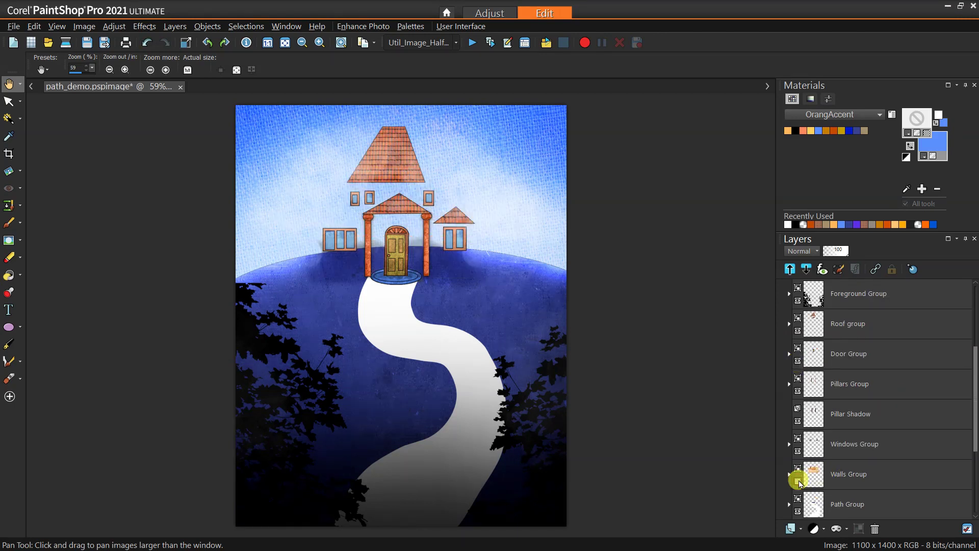
click(798, 481)
scroll(799, 470, down, 2)
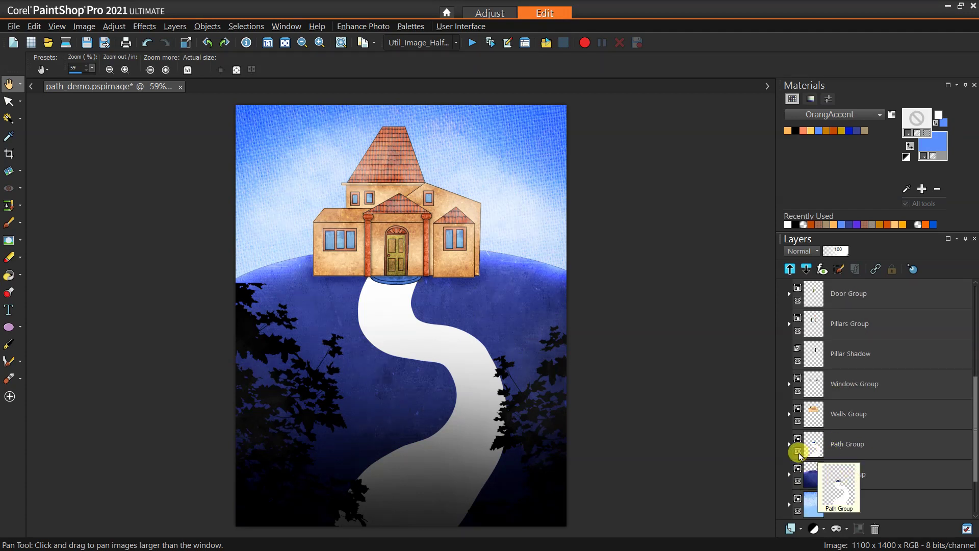
click(798, 452)
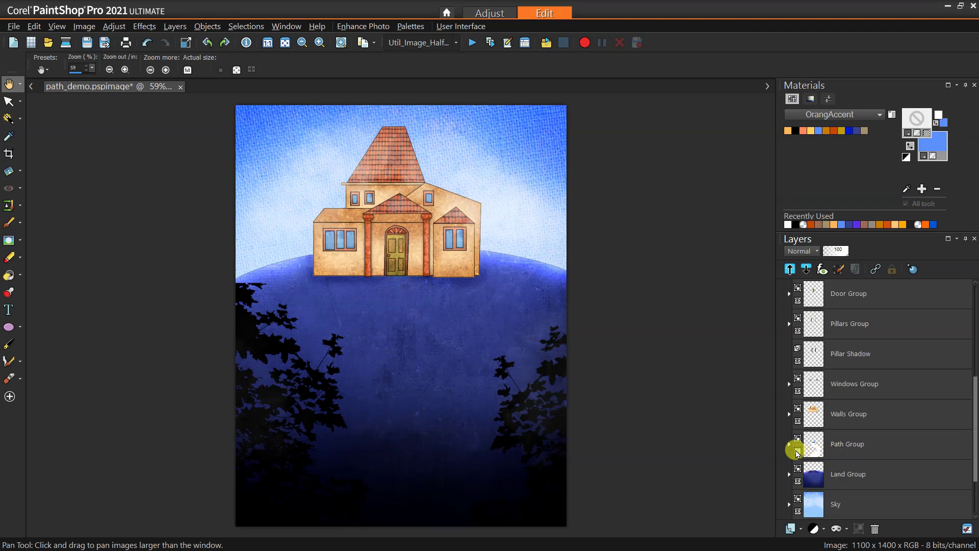
click(798, 452)
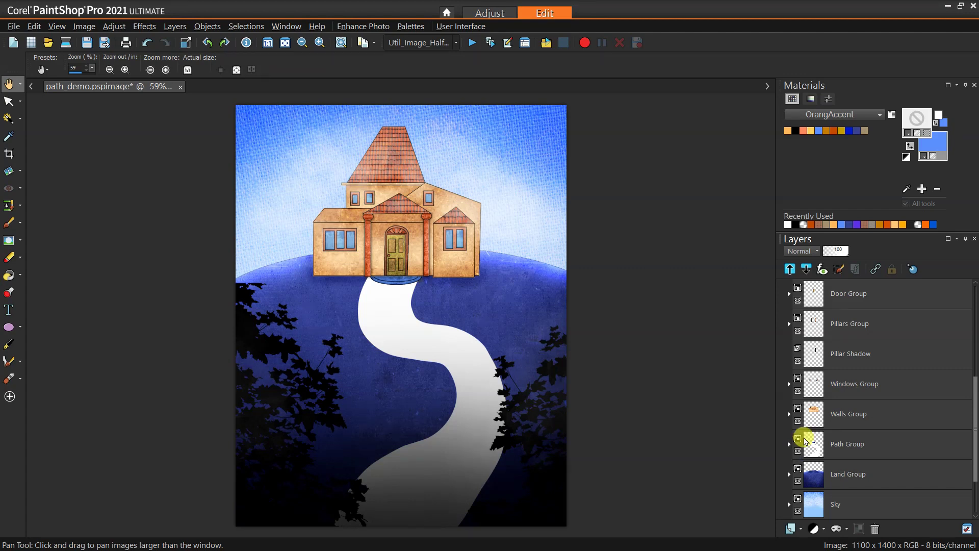
scroll(876, 423, down, 1)
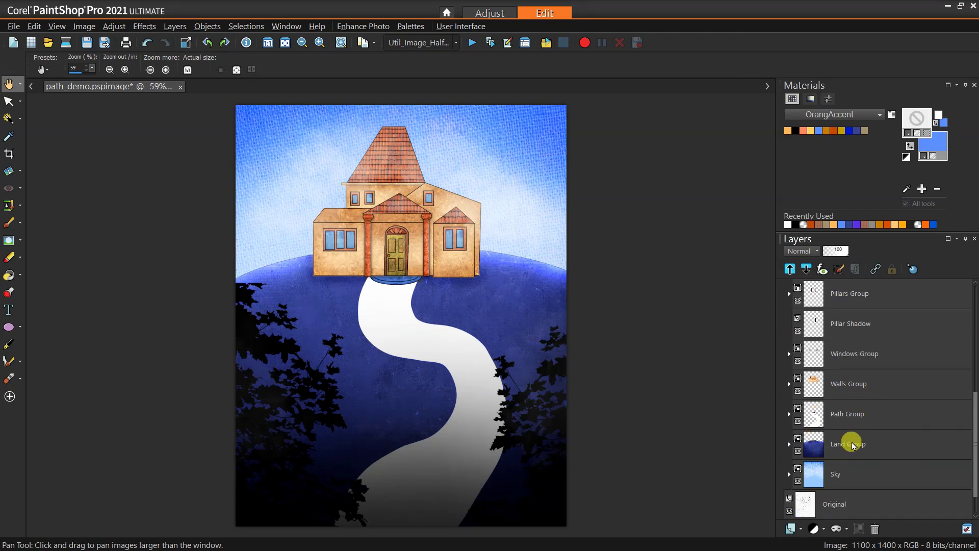
Toggle the Sky group to compare the illustration with and without it, leaving it hidden
click(798, 481)
mouse_move(898, 472)
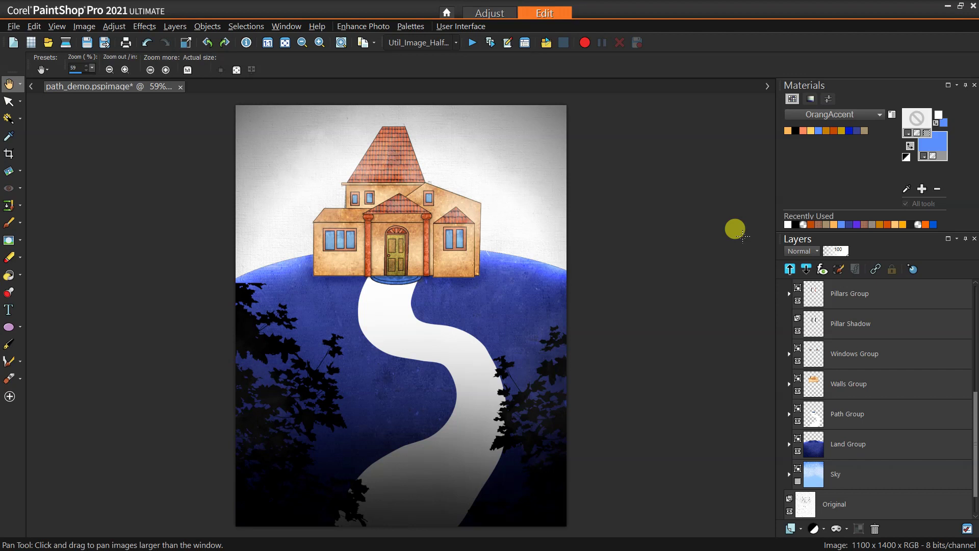
click(798, 481)
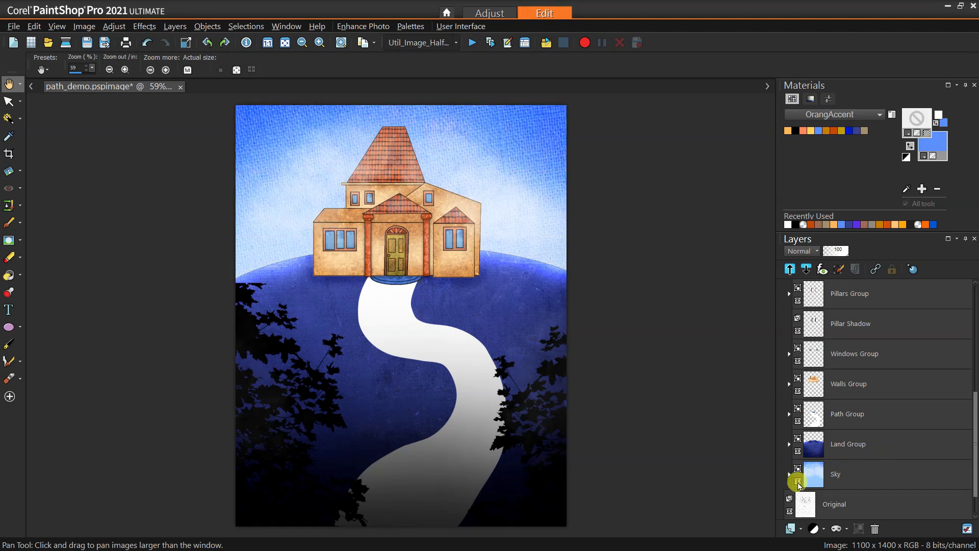
click(798, 481)
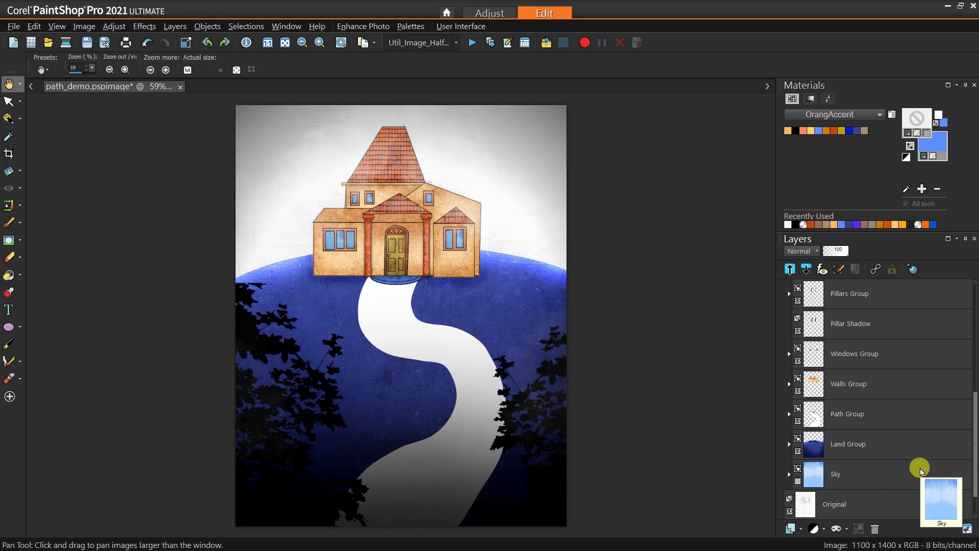
mouse_move(833, 420)
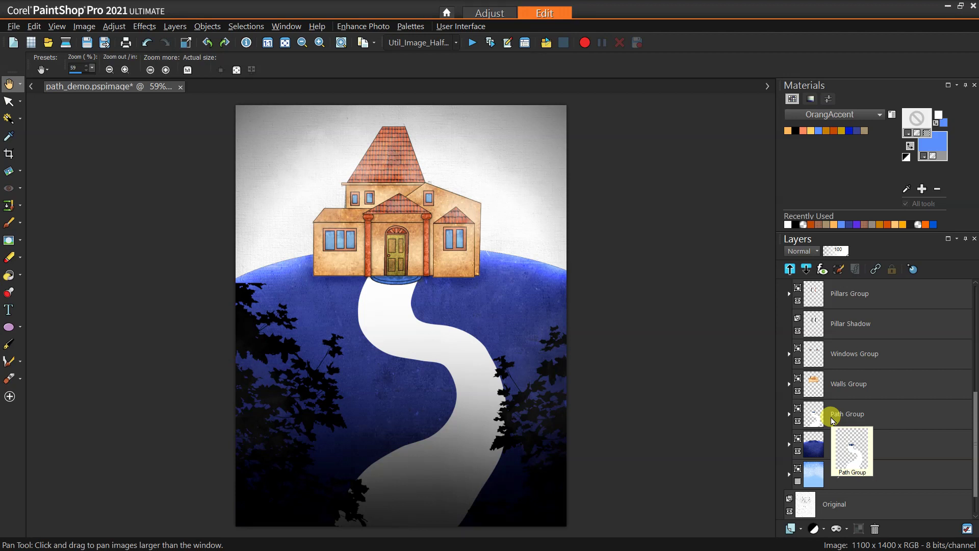
Expand the Path Group, collapse its Steps subgroup, and toggle the Steps visibility off and on to check its contribution
scroll(893, 403, up, 4)
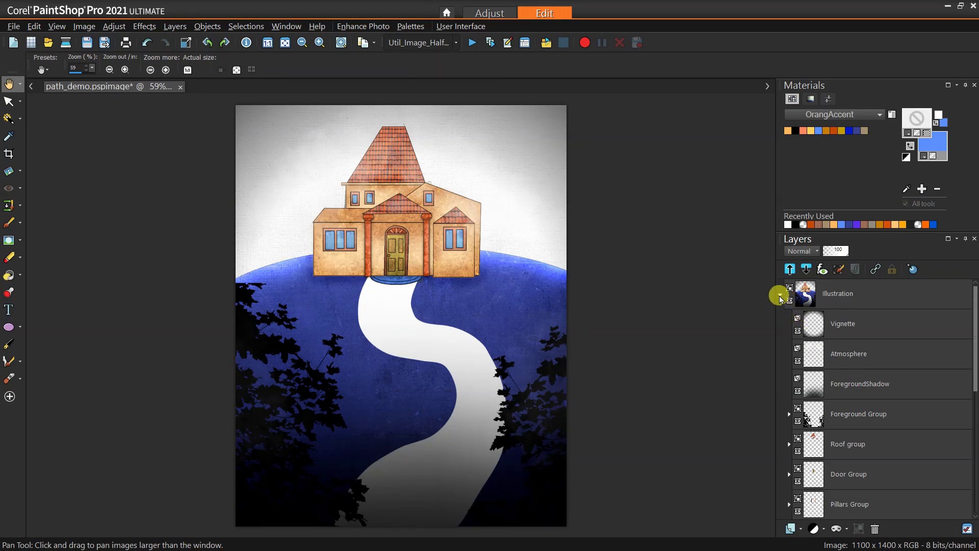
scroll(816, 357, down, 4)
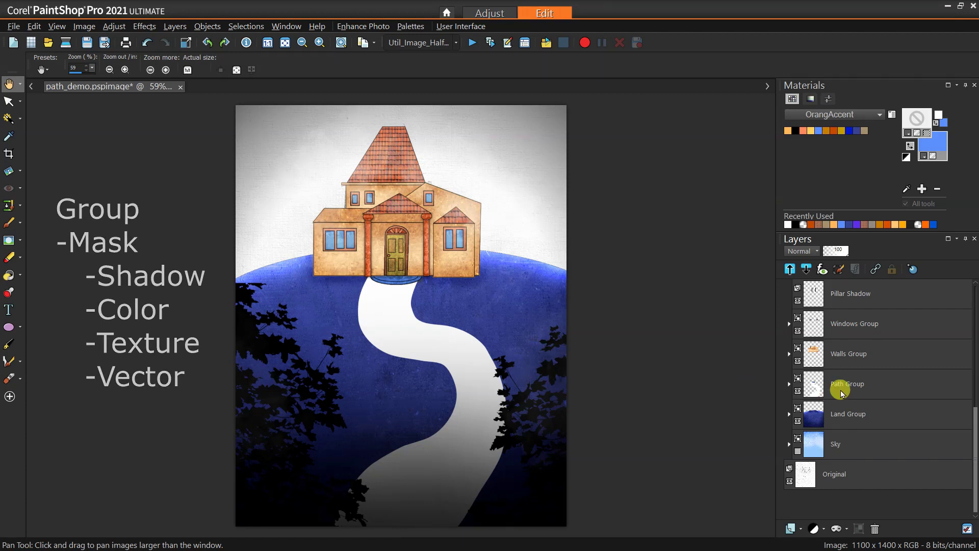
click(821, 383)
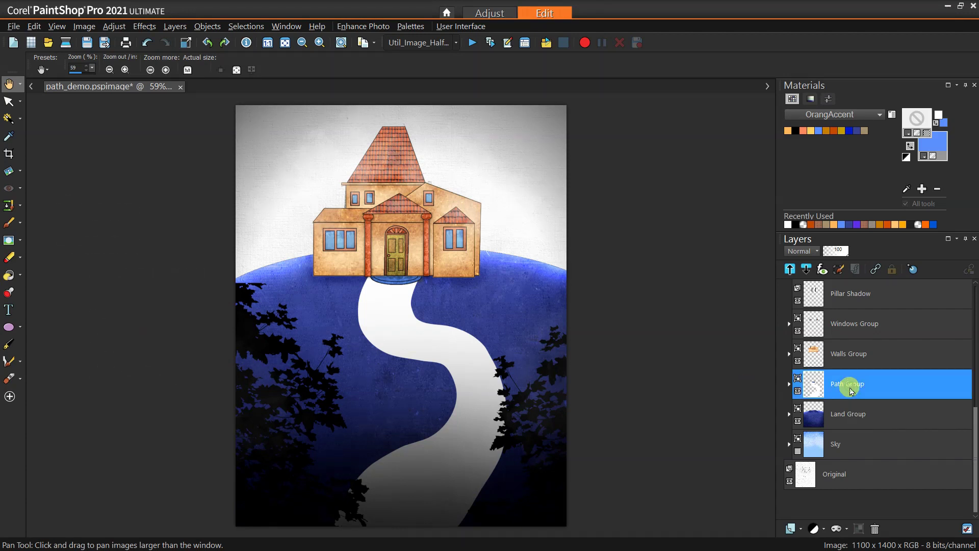
click(789, 383)
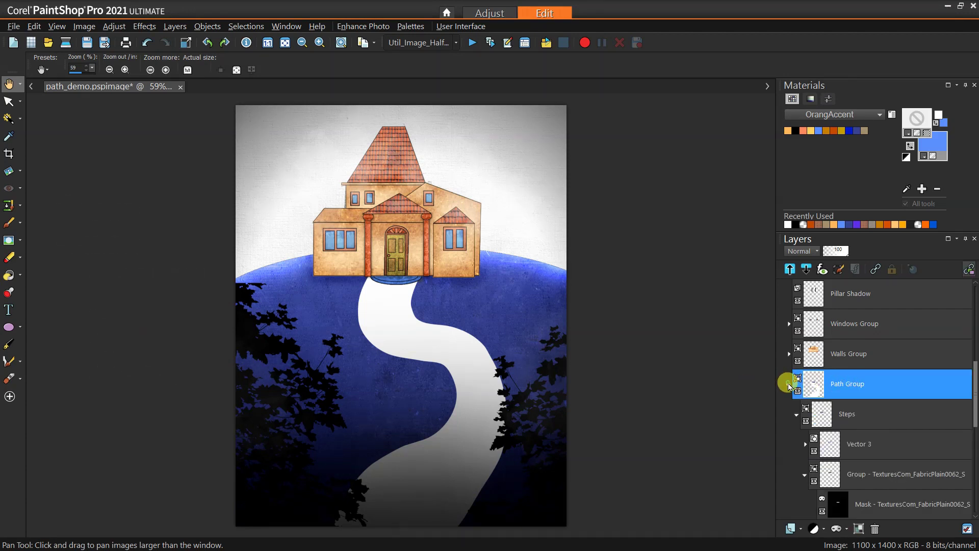
click(797, 417)
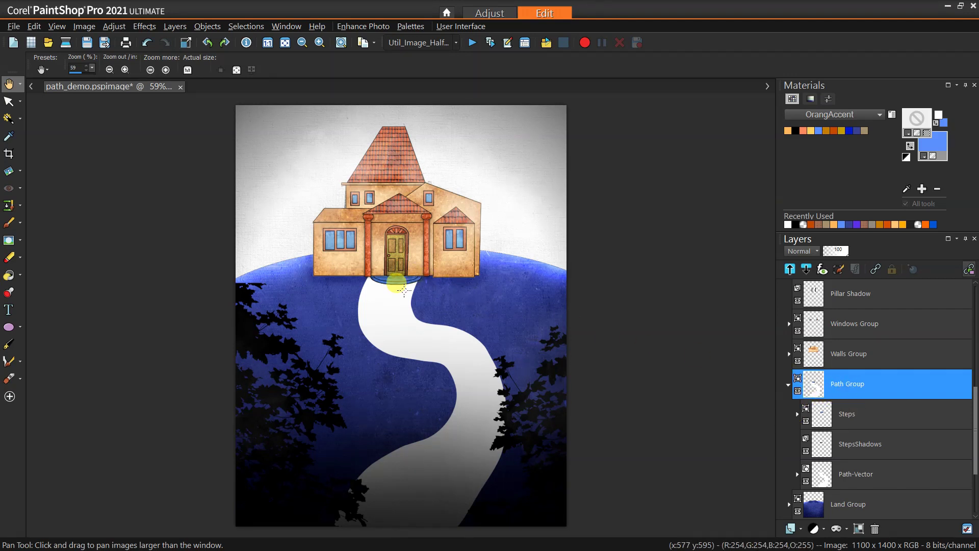
click(806, 420)
click(806, 421)
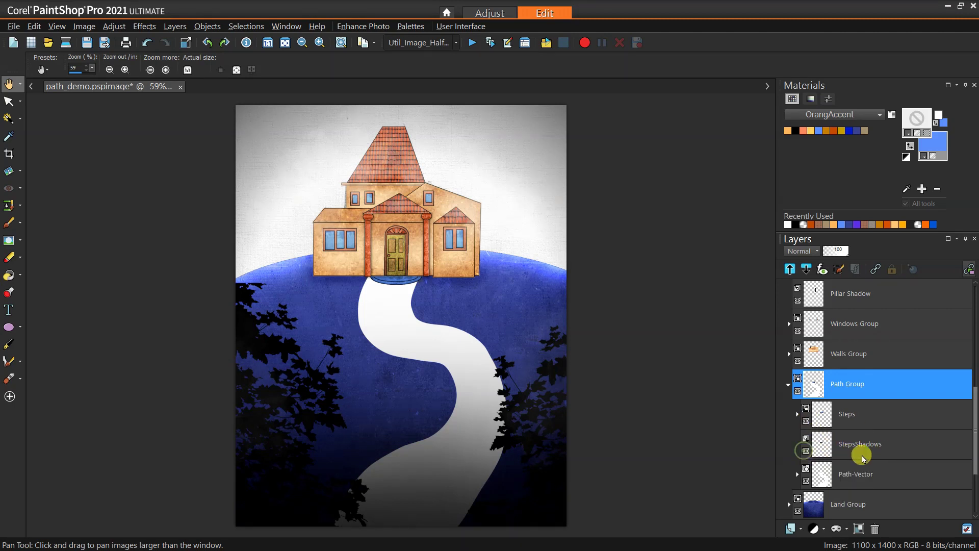
Select the Path-Vector layer and toggle its visibility off and on to check the path shape it holds
click(857, 473)
scroll(839, 443, down, 1)
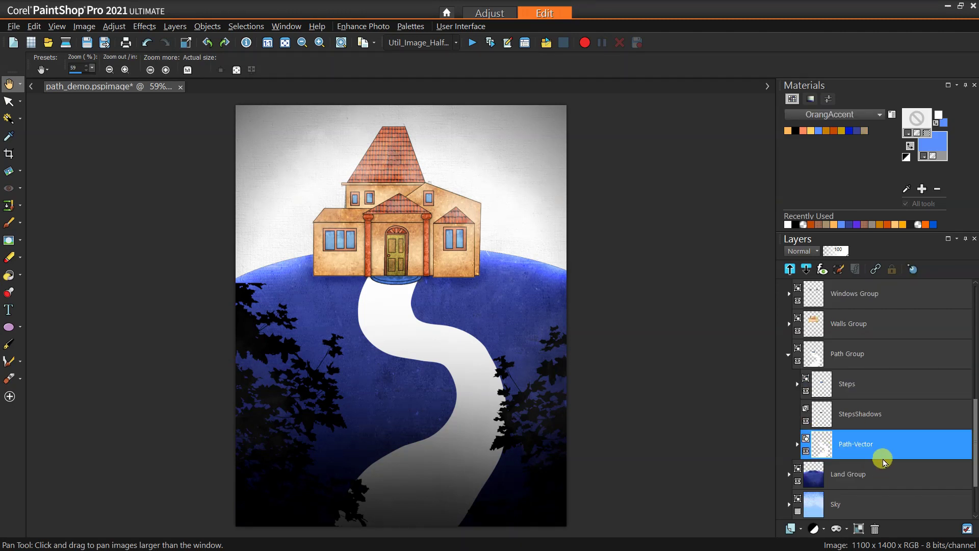
click(807, 451)
click(807, 451)
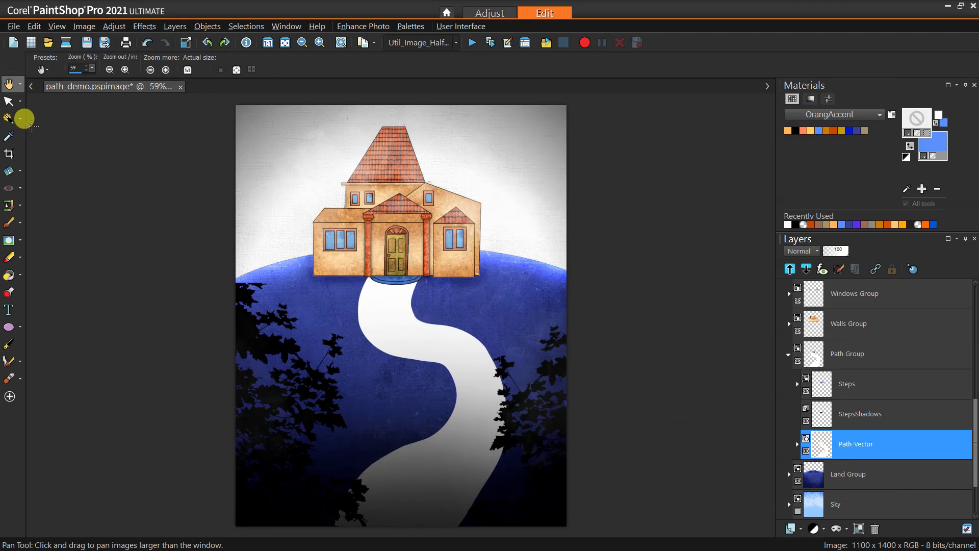
Select the white path area of the Path-Vector layer using the Magic Wand with a tolerance of 26
click(9, 119)
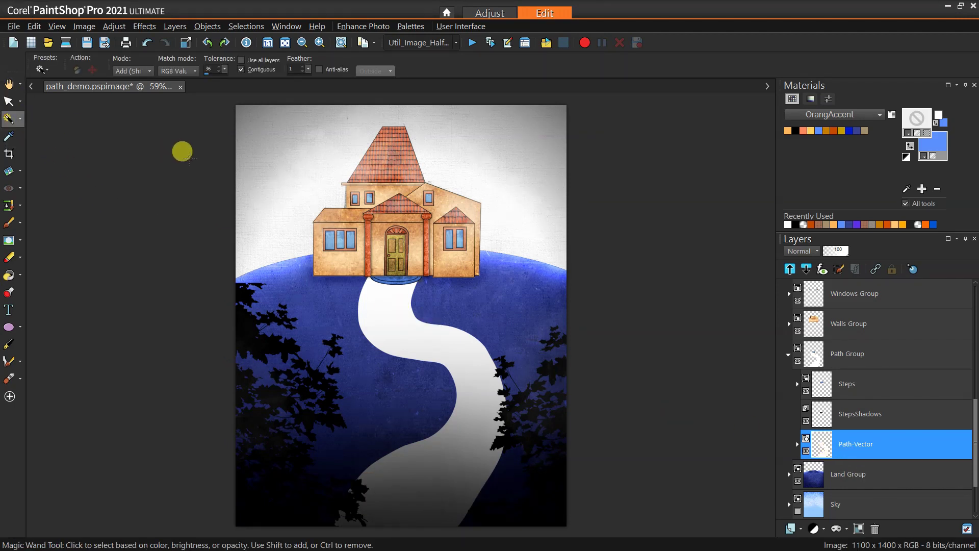
click(225, 71)
drag(224, 72, 218, 71)
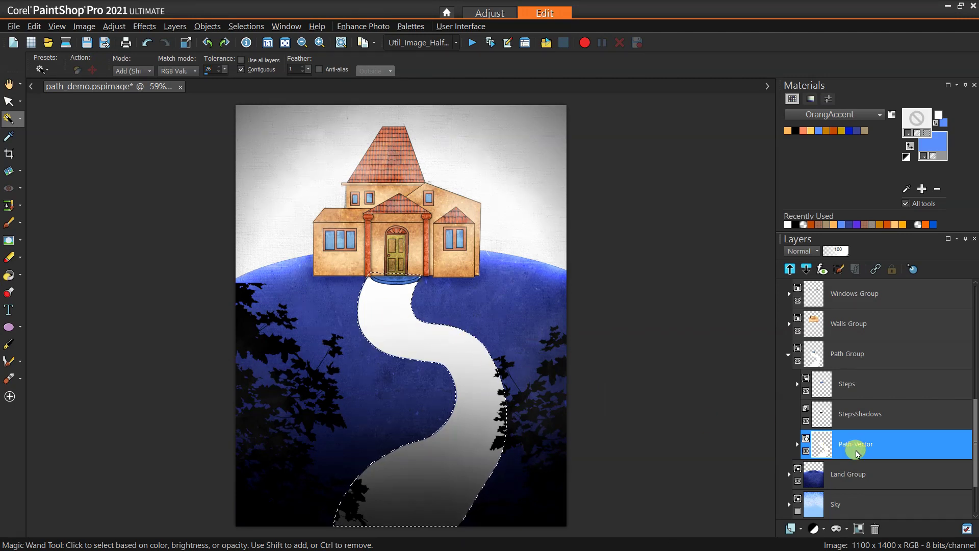
Create a Show Selection mask from the path selection, make the Path-Vector layer active inside the mask group, and clear the selection
mouse_move(822, 450)
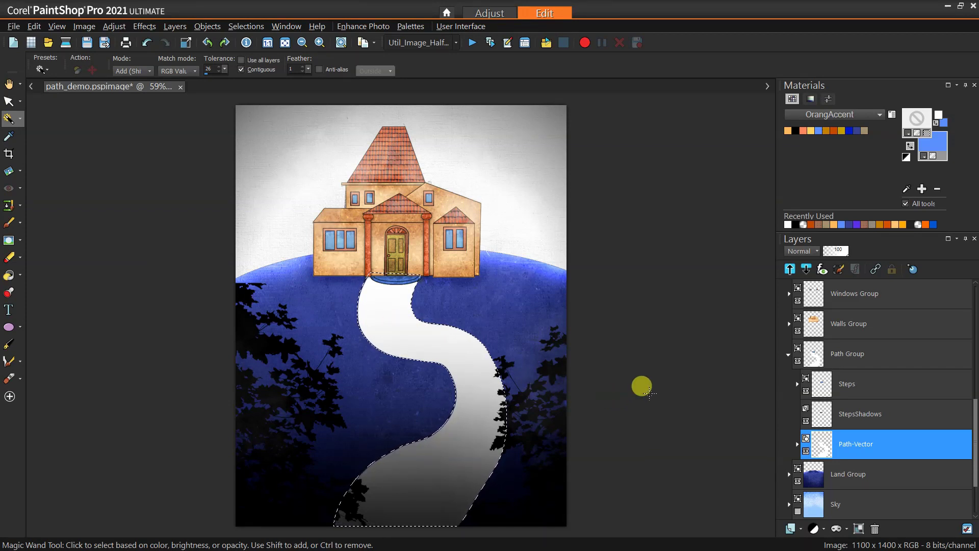
click(846, 530)
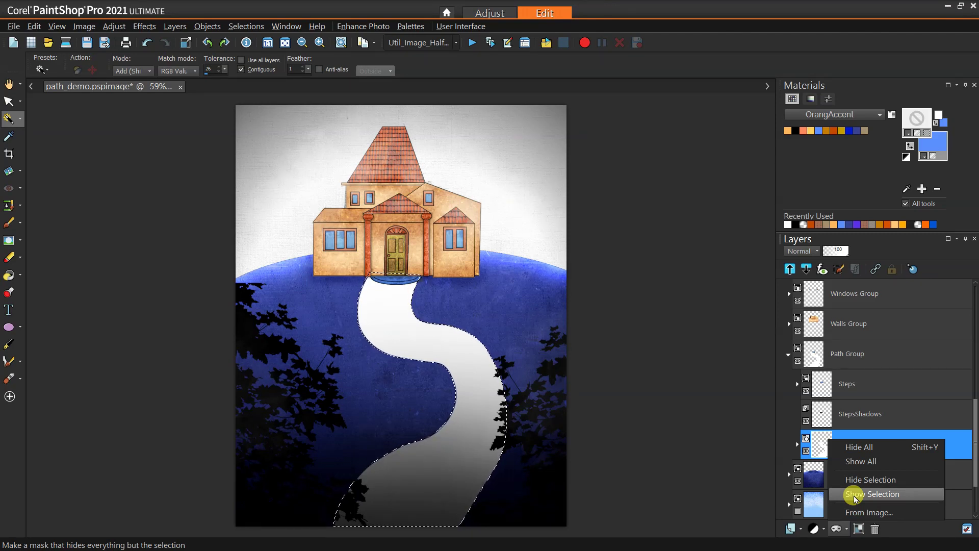
click(856, 497)
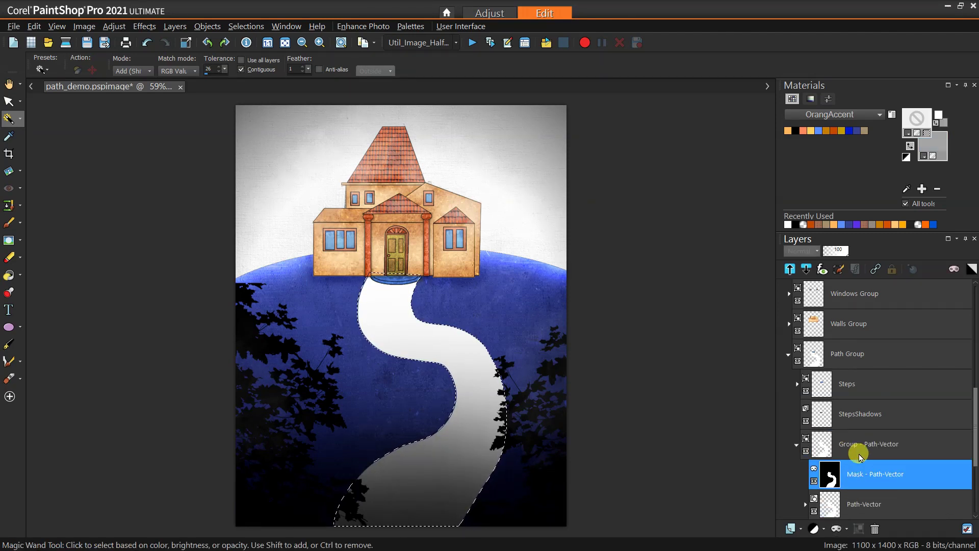
scroll(860, 454, down, 1)
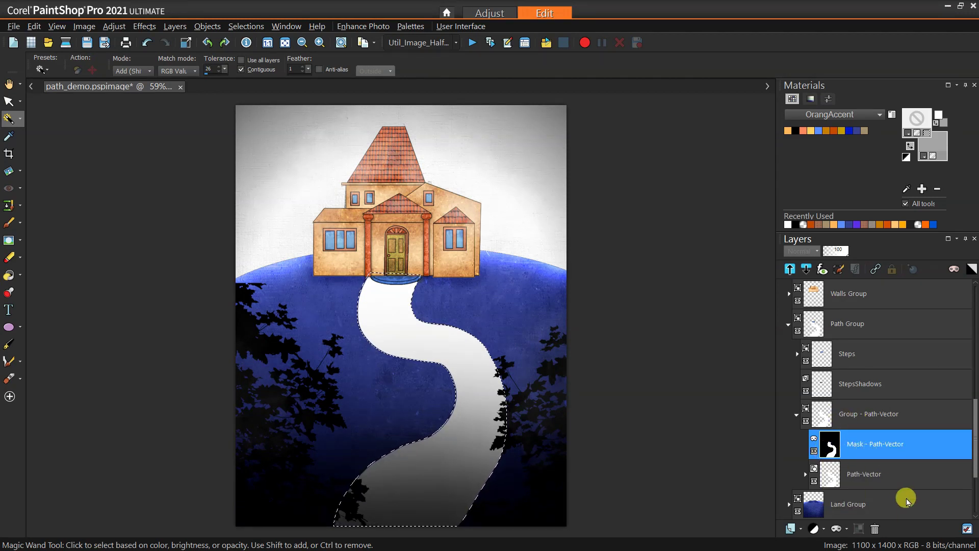
click(878, 477)
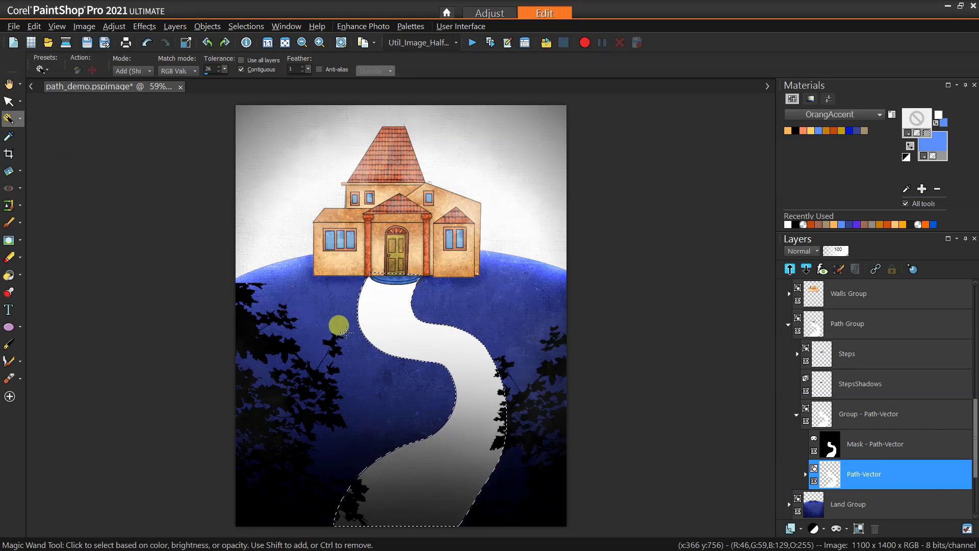
key(ctrl+d)
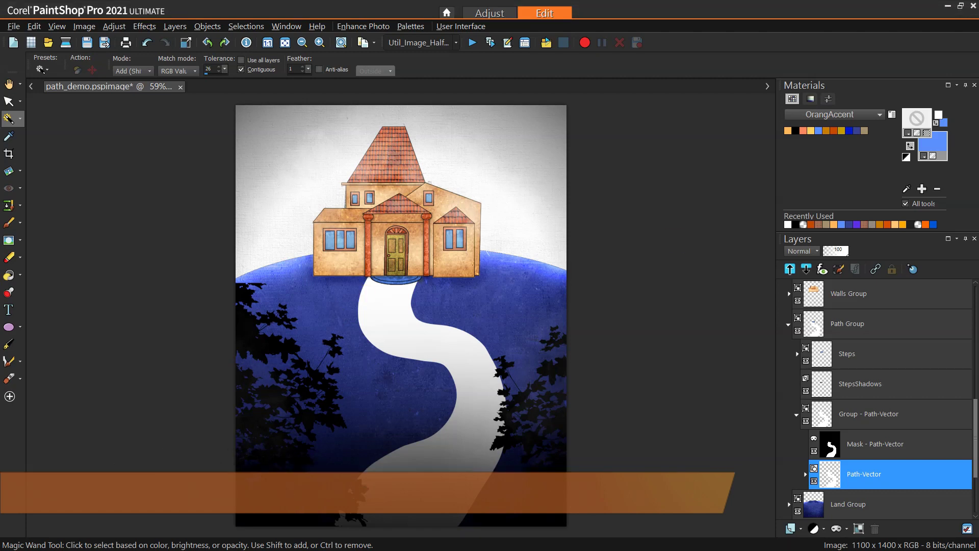
Open the TexturesCom_FloorStreets0083 cobblestone image, examine it as a possible path texture, and close it
drag(978, 204, 437, 89)
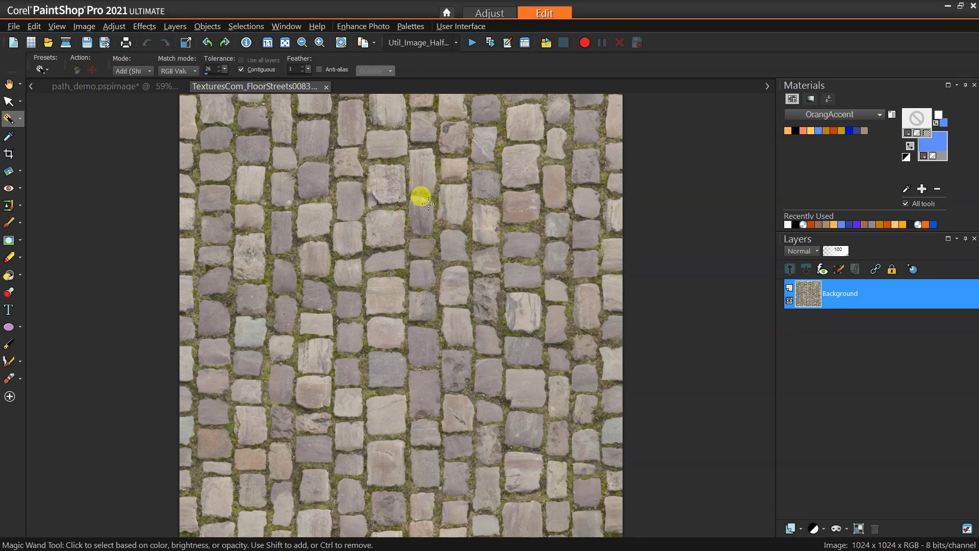
scroll(422, 197, down, 2)
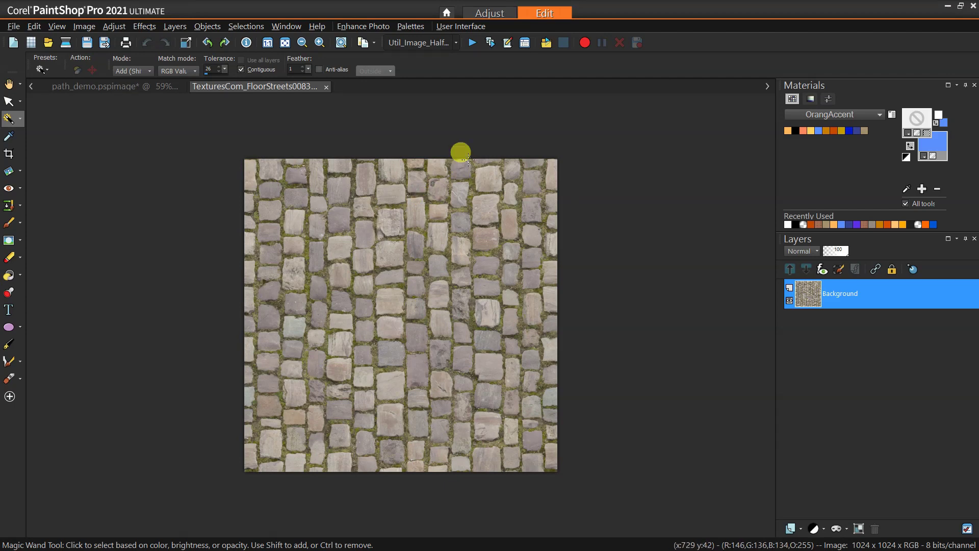
click(326, 87)
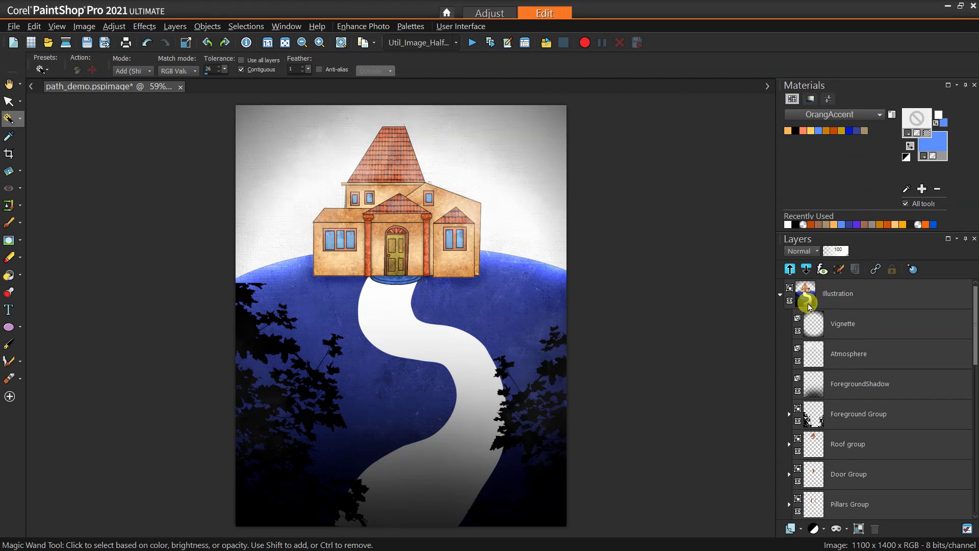
Add a new raster layer directly above Path-Vector inside the masked Group - Path-Vector
scroll(856, 341, down, 1)
scroll(856, 342, down, 8)
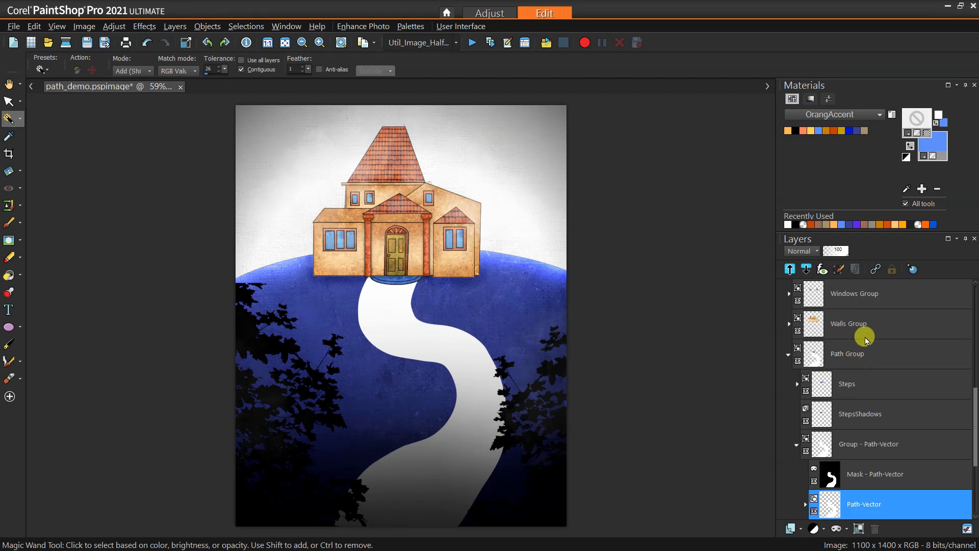
scroll(865, 338, down, 2)
click(792, 528)
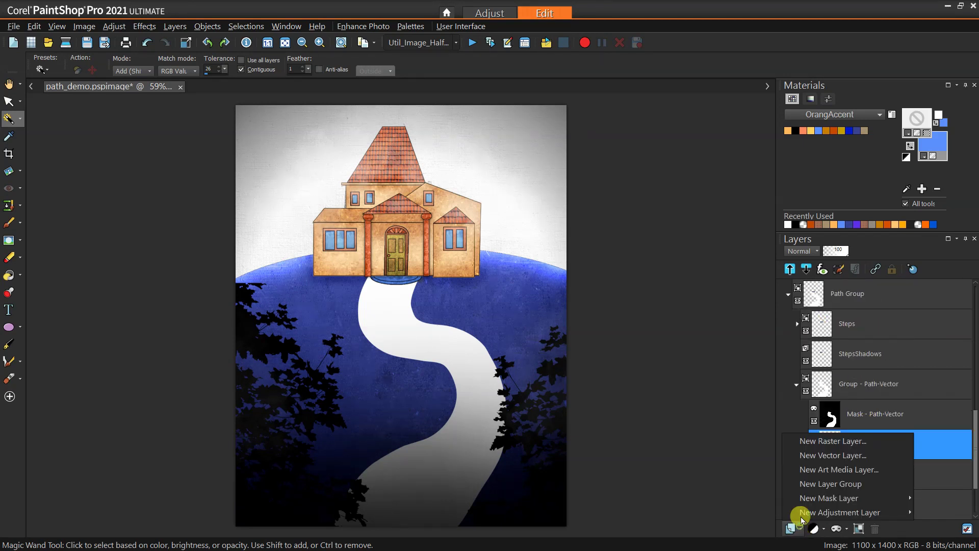
click(806, 442)
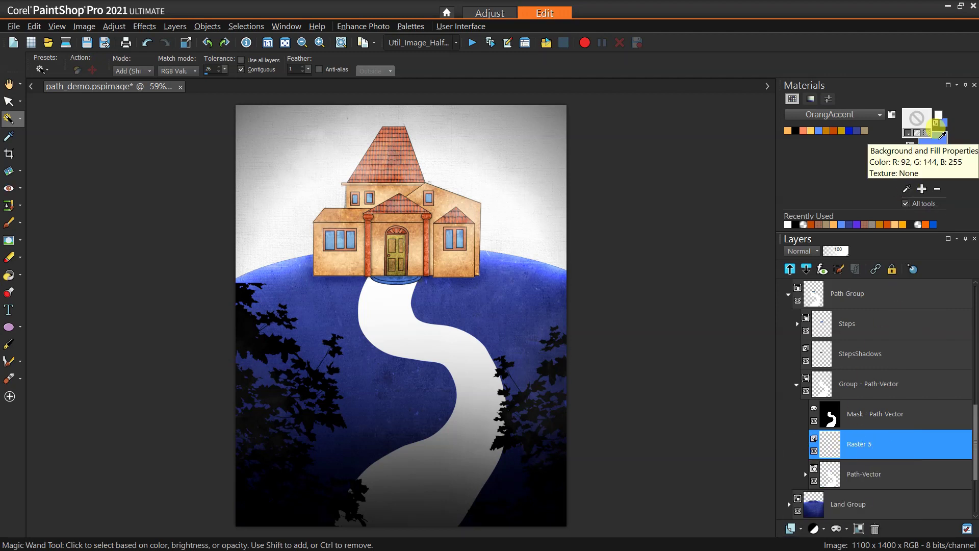
Set the background and fill material to the stone_floor pattern with an angle of 0 and a scale of 12
click(939, 128)
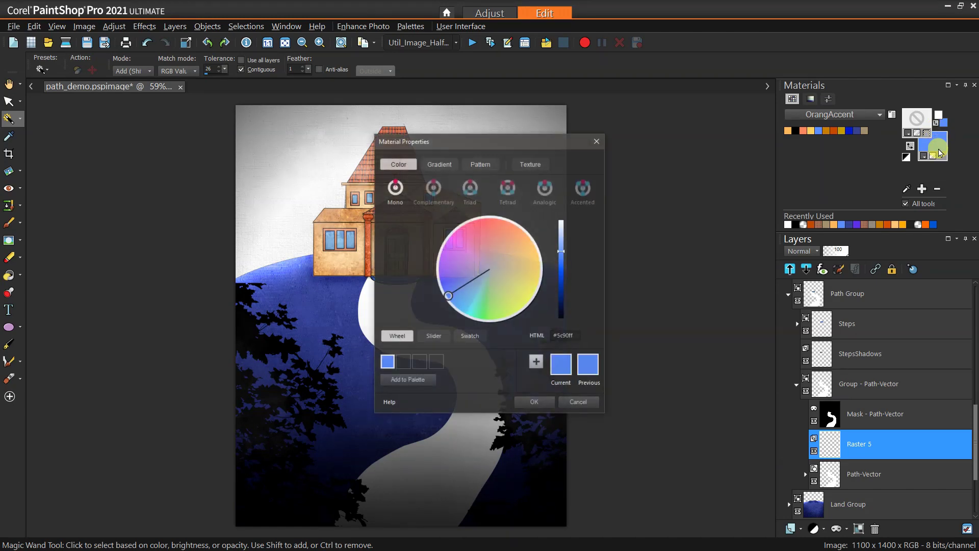
click(480, 163)
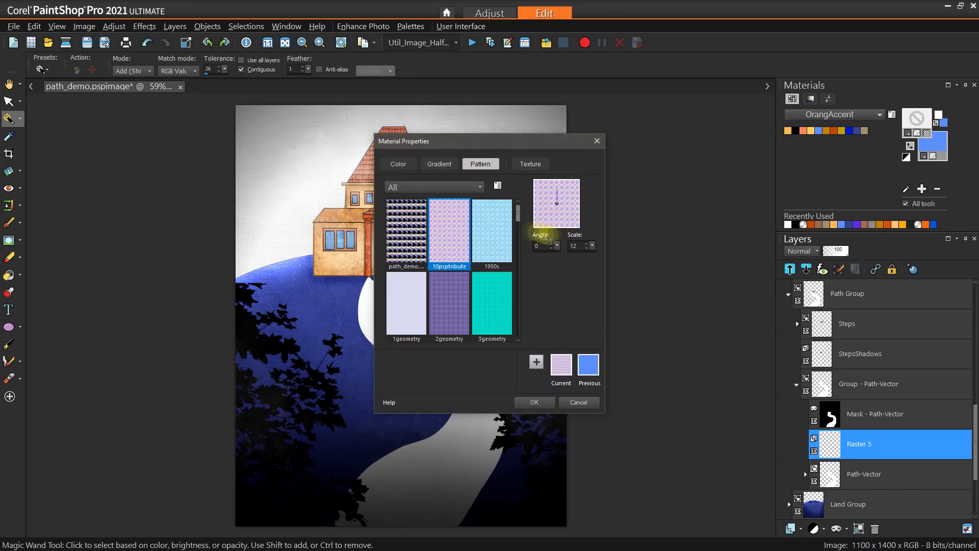
drag(519, 220, 531, 324)
click(531, 164)
click(488, 163)
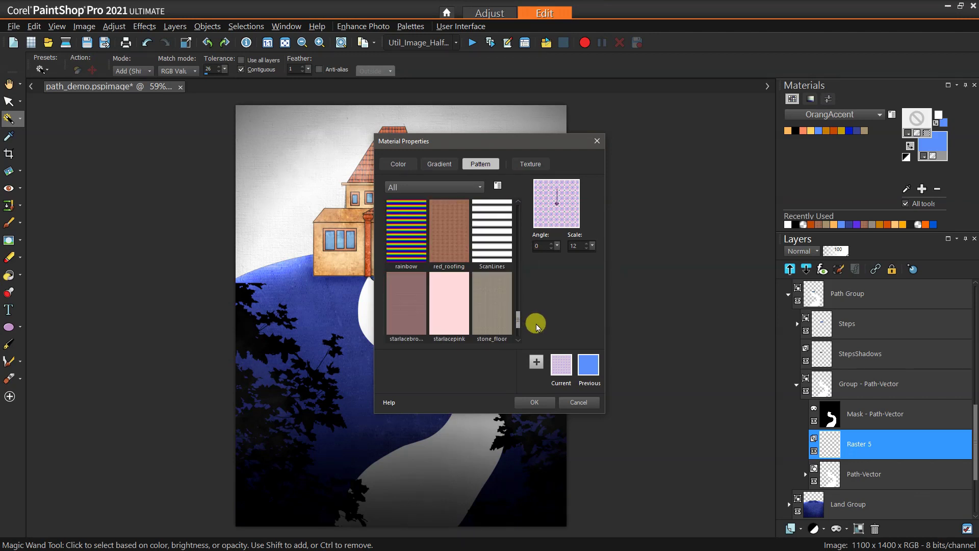
click(489, 305)
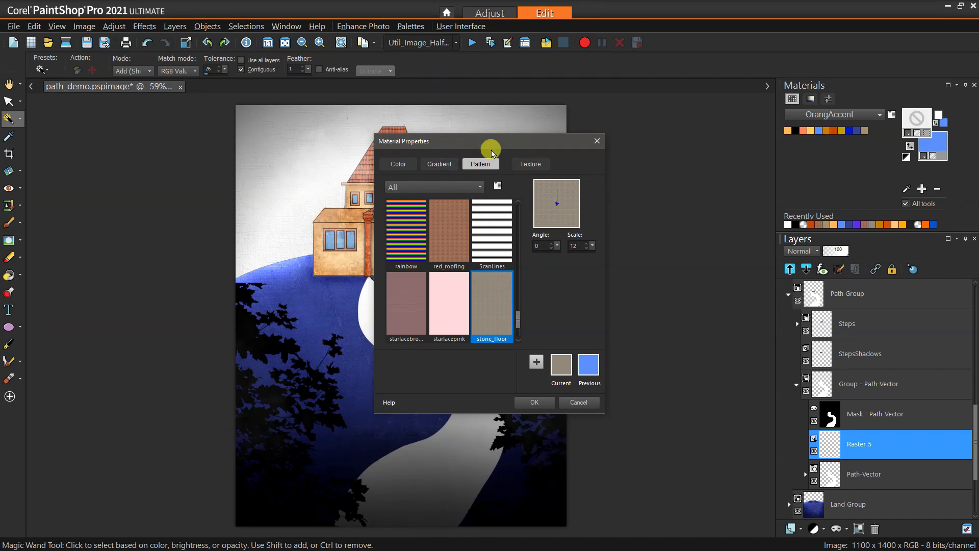
click(534, 403)
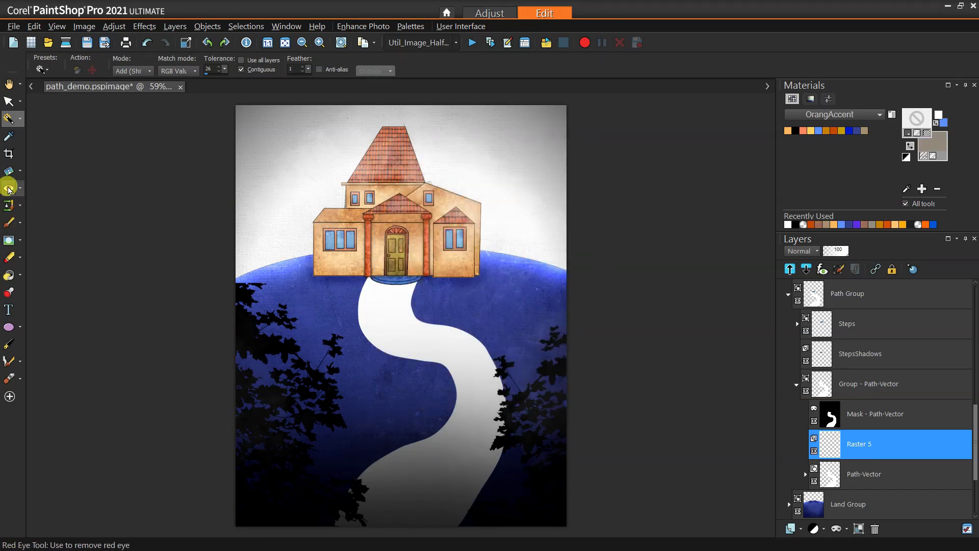
Flood fill the Raster 5 layer with the stone_floor background pattern to texture the path
click(13, 277)
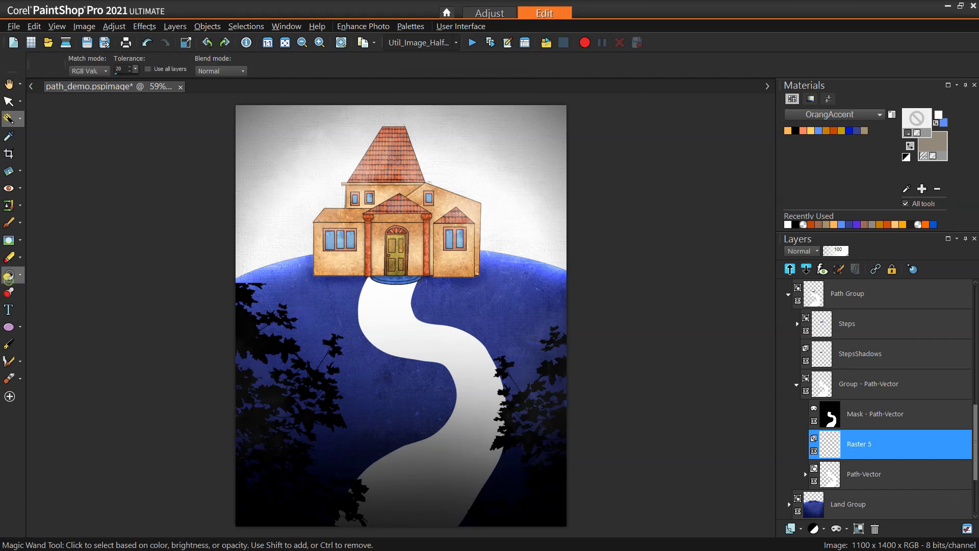
click(480, 405)
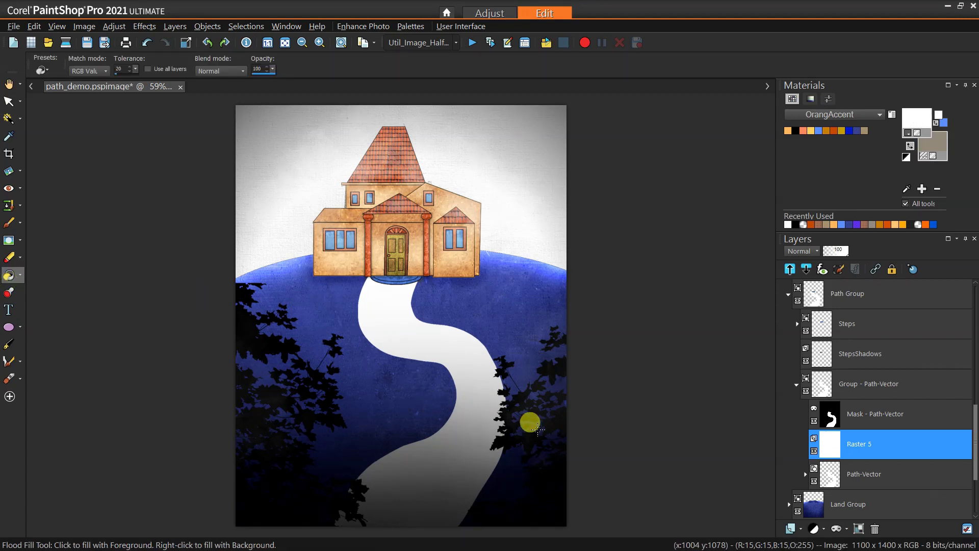
click(474, 419)
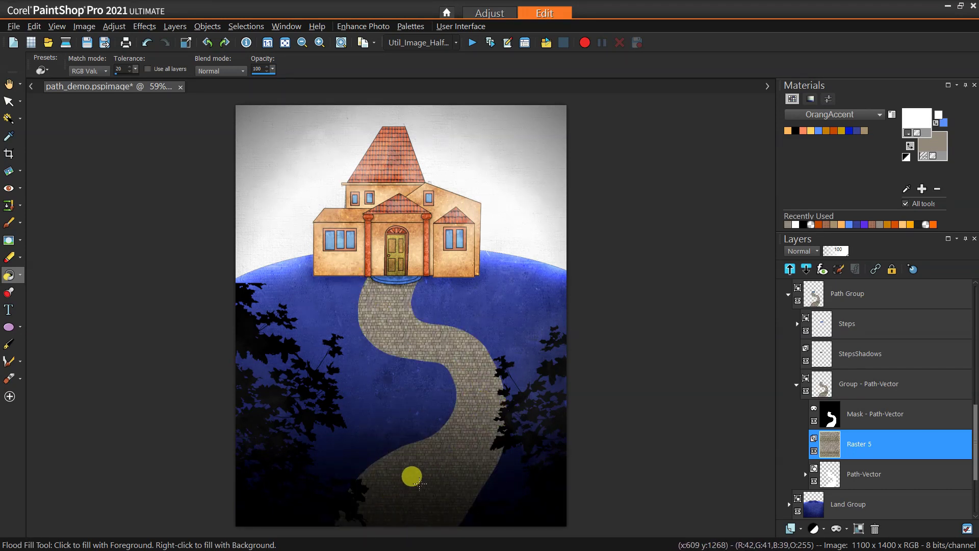
Compare the image with the Mask - Path-Vector layer hidden and shown, and undo the stone fill on Raster 5
click(814, 421)
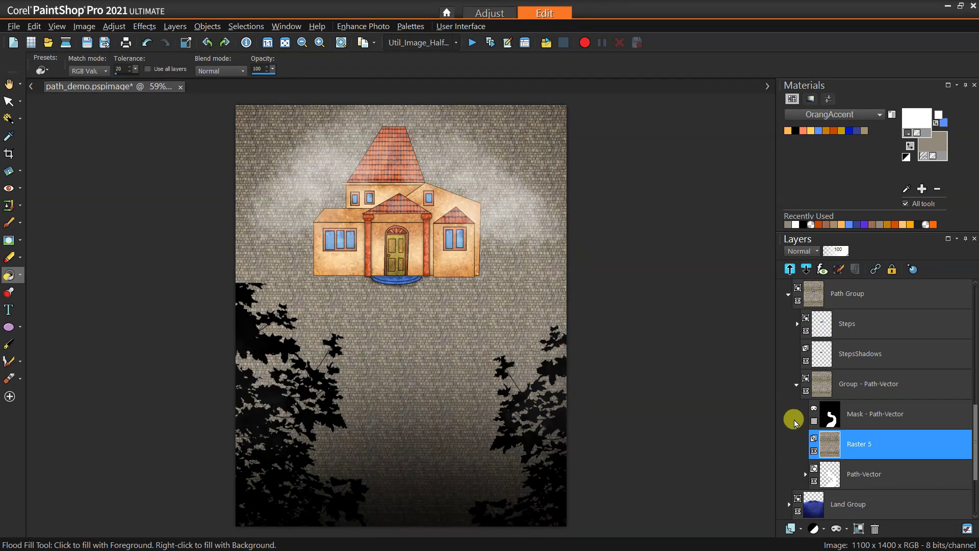
click(814, 421)
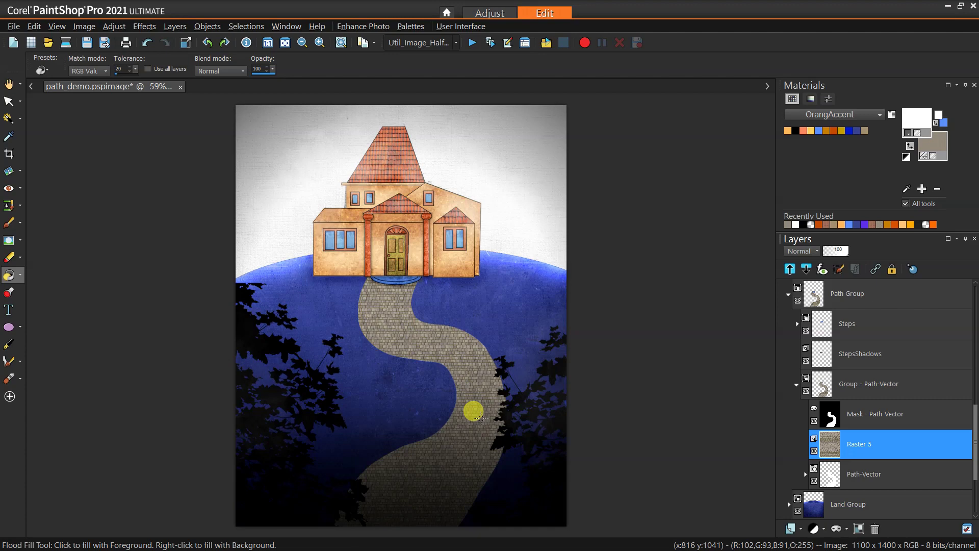
key(ctrl+z)
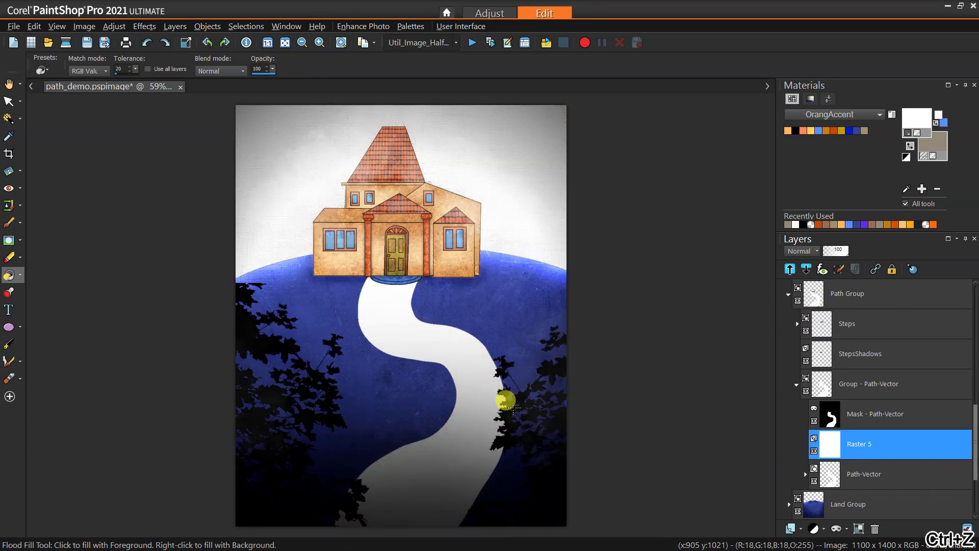
Try a flood fill of Raster 5 with the stone_floor background pattern at a scale of 24
click(941, 149)
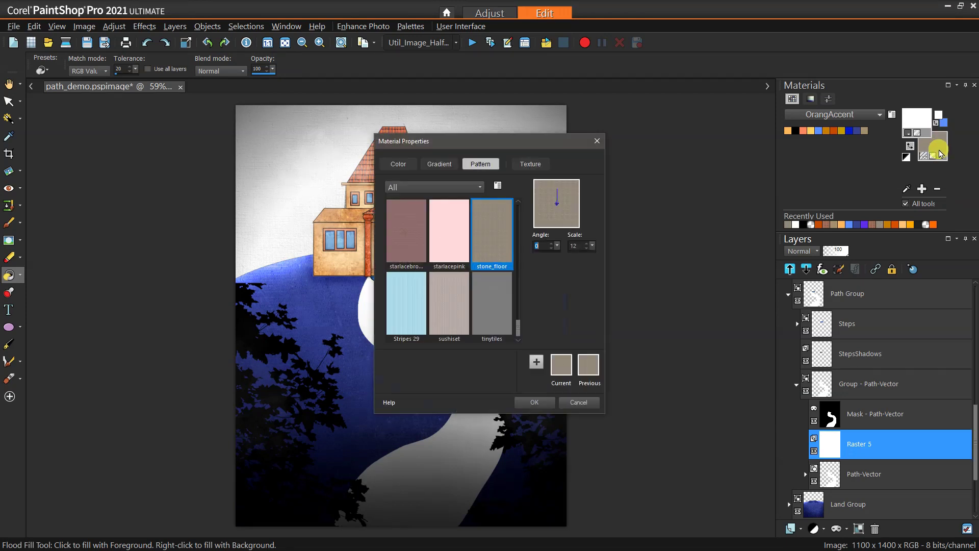
click(594, 247)
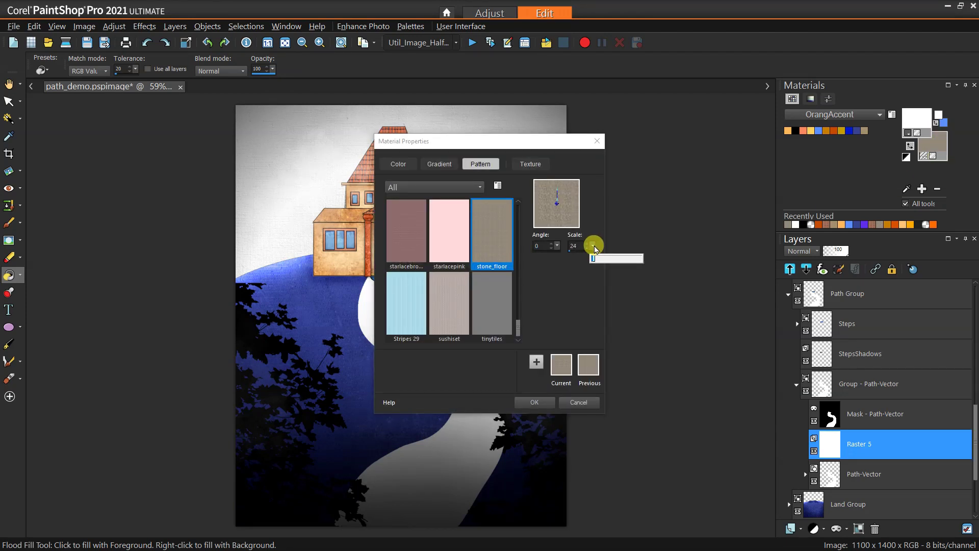
drag(595, 250, 593, 252)
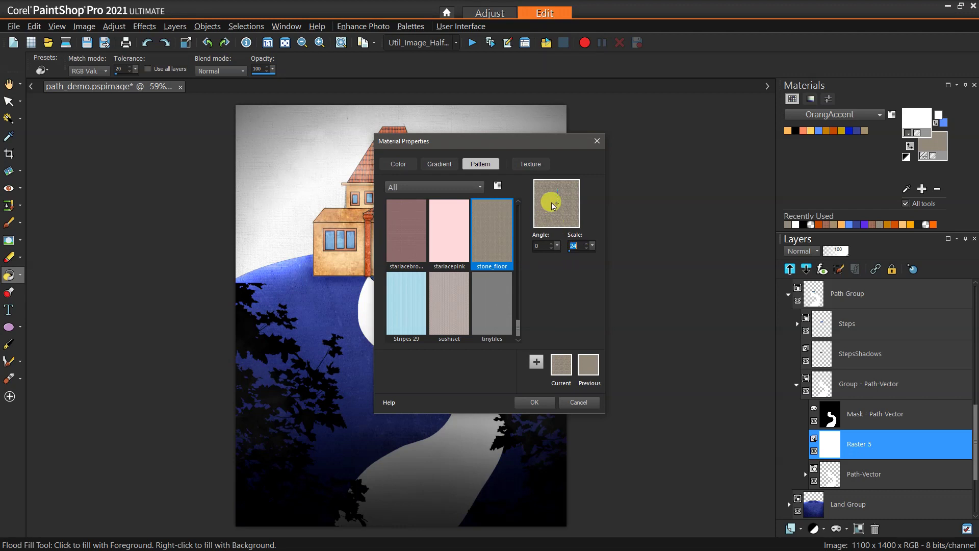
drag(555, 202, 570, 222)
click(534, 402)
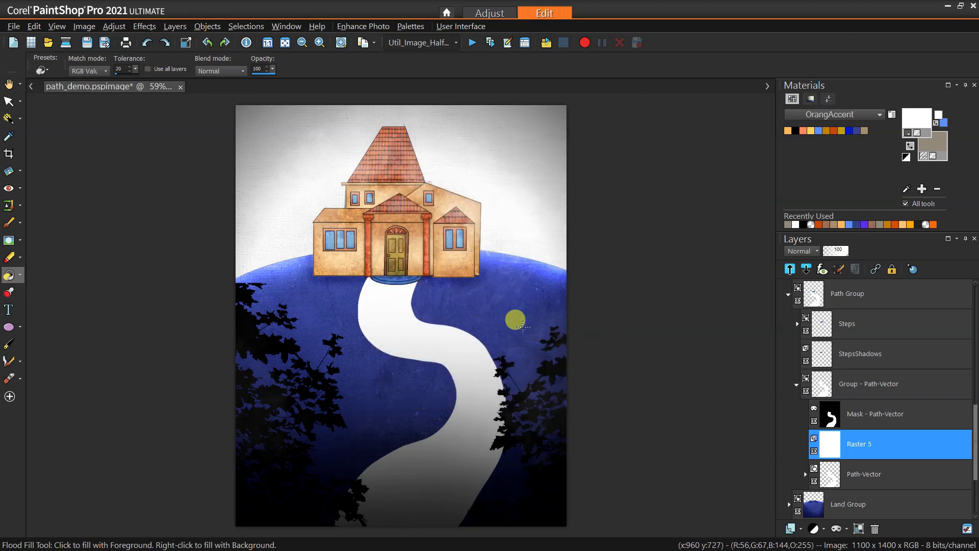
click(475, 388)
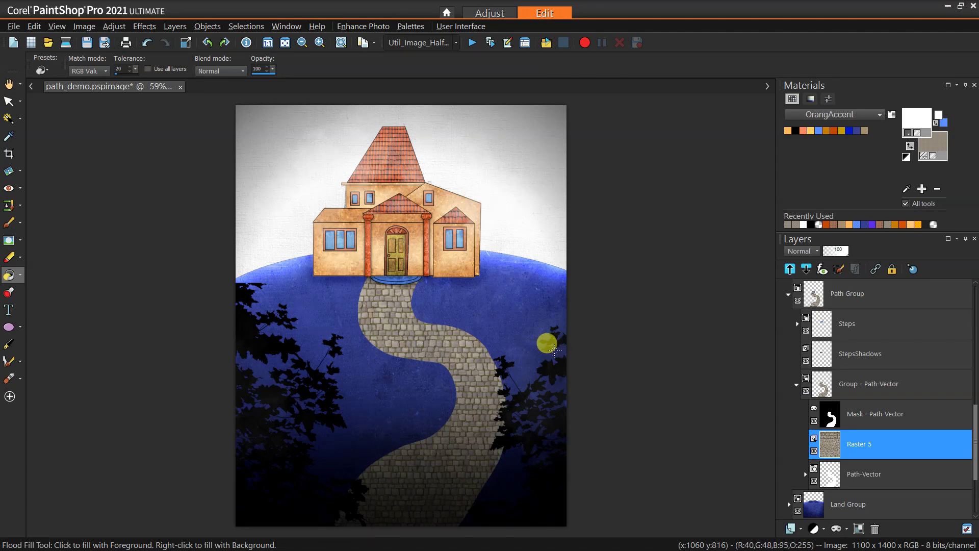
key(ctrl+z)
Reduce the scale of the stone_floor background pattern and flood fill the Raster 5 layer with it
right_click(925, 148)
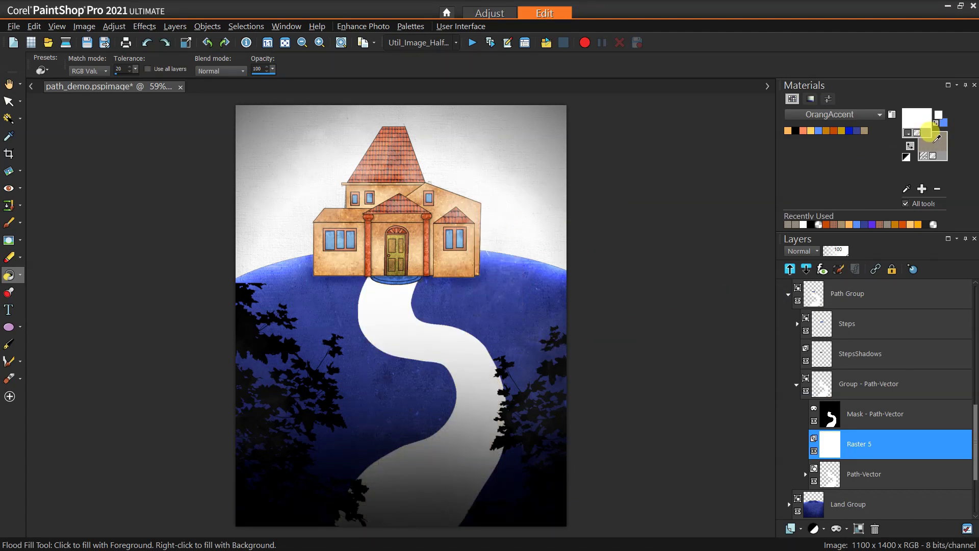
click(926, 134)
click(525, 396)
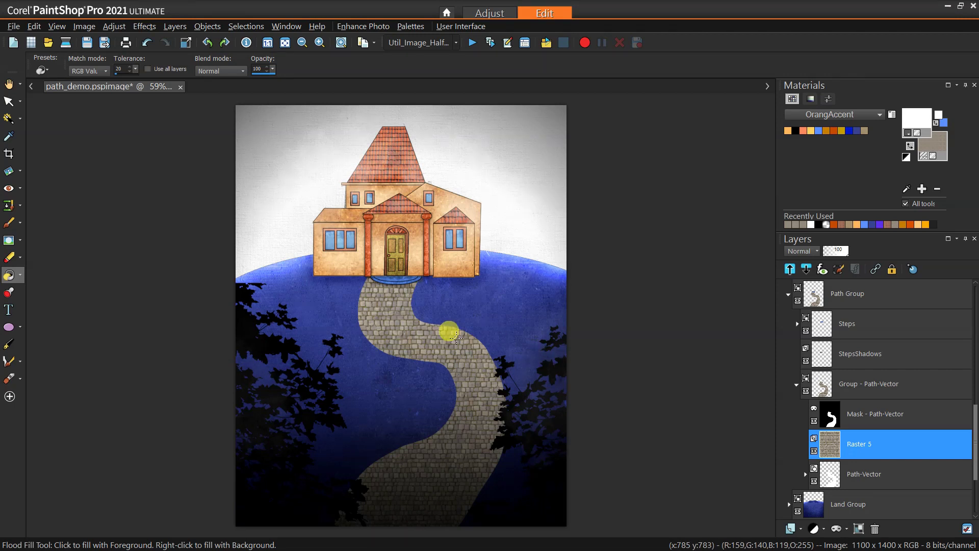
Pull both upper corners of Raster 5 inward in Shear mode to form a trapezoid, with Shear about 37 and Perspective Y about 68
click(8, 103)
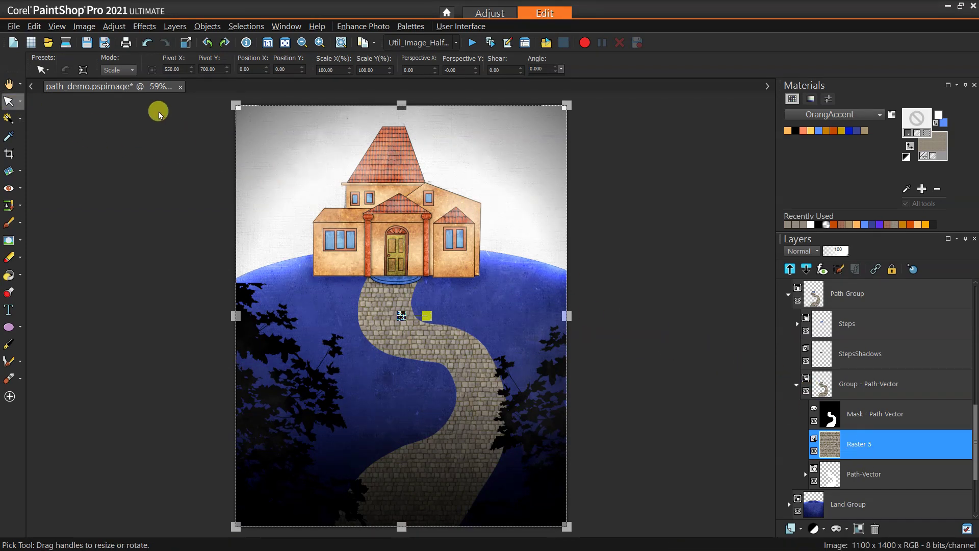
click(131, 69)
click(117, 92)
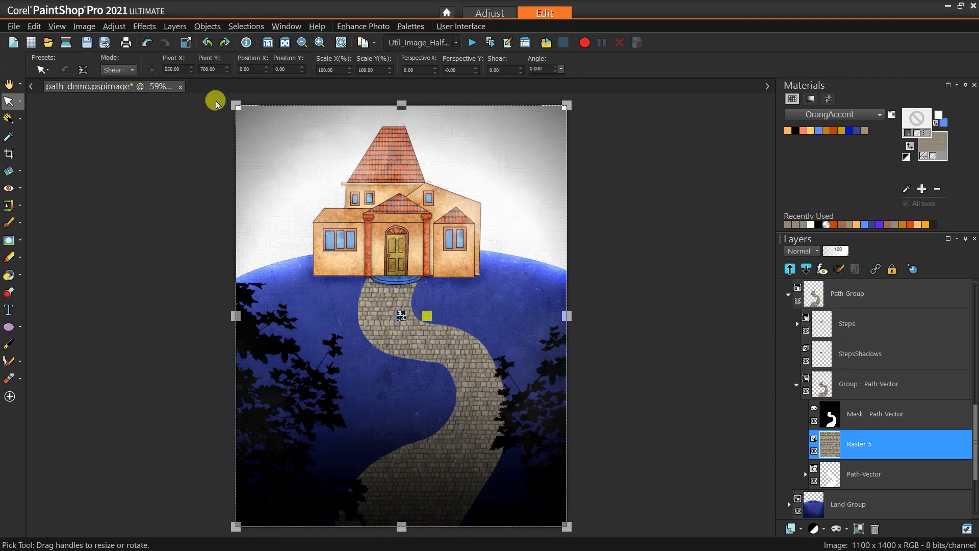
drag(236, 105, 358, 106)
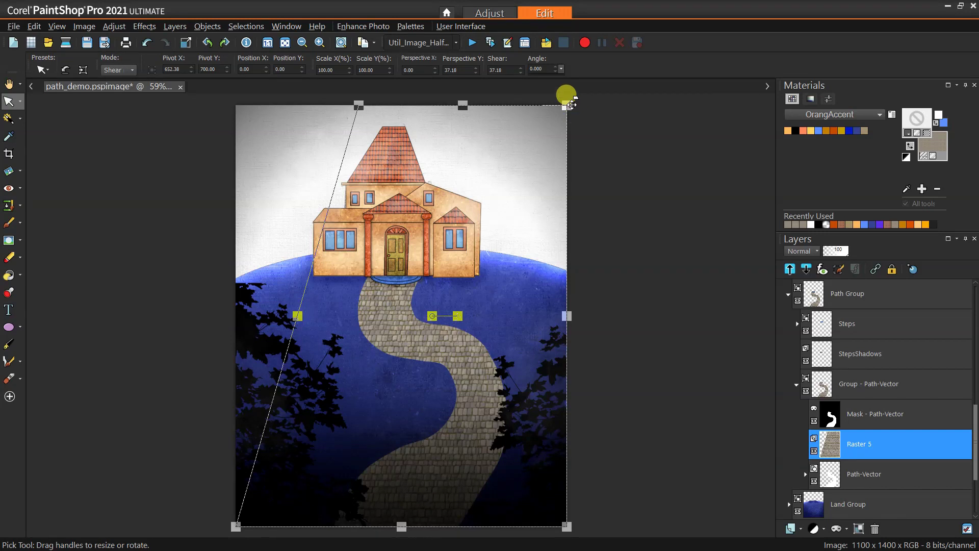
drag(569, 104, 464, 111)
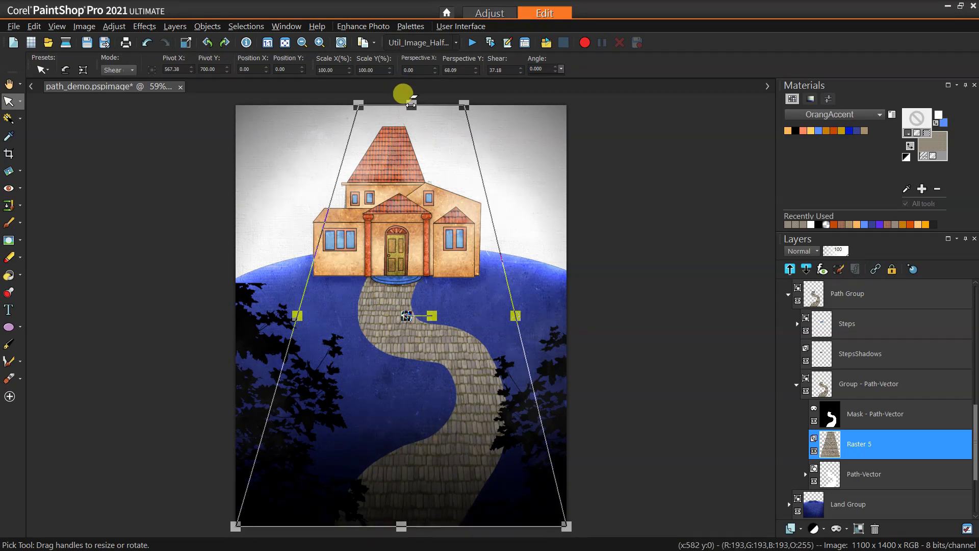
Compress Raster 5 vertically from its upper edge in Scale mode to a Scale Y of about 70%, and leave the Pick tool
click(121, 69)
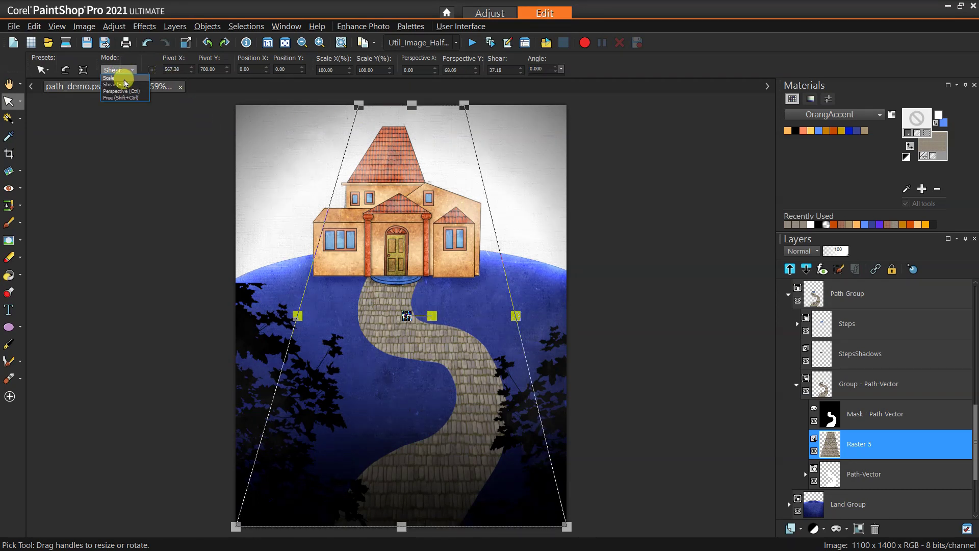
click(124, 76)
drag(412, 105, 403, 234)
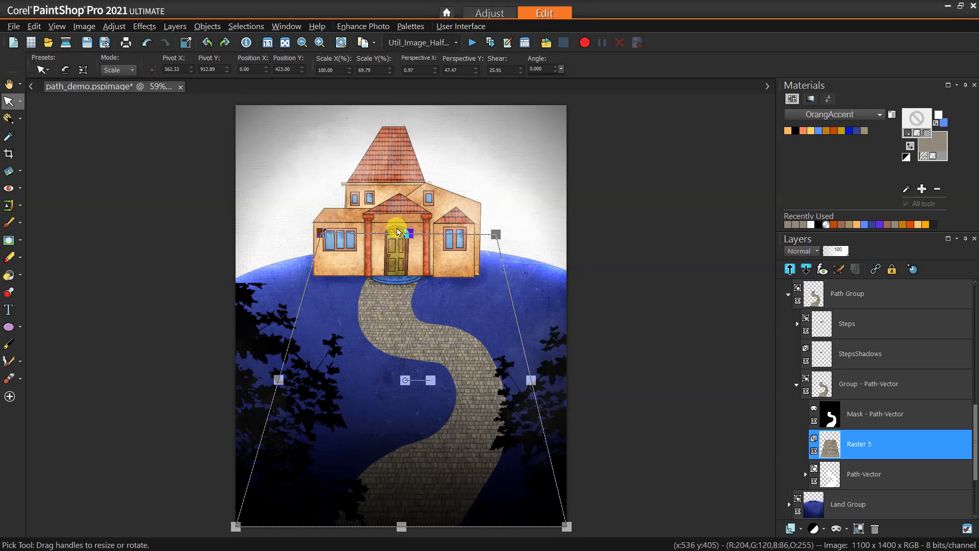
click(8, 84)
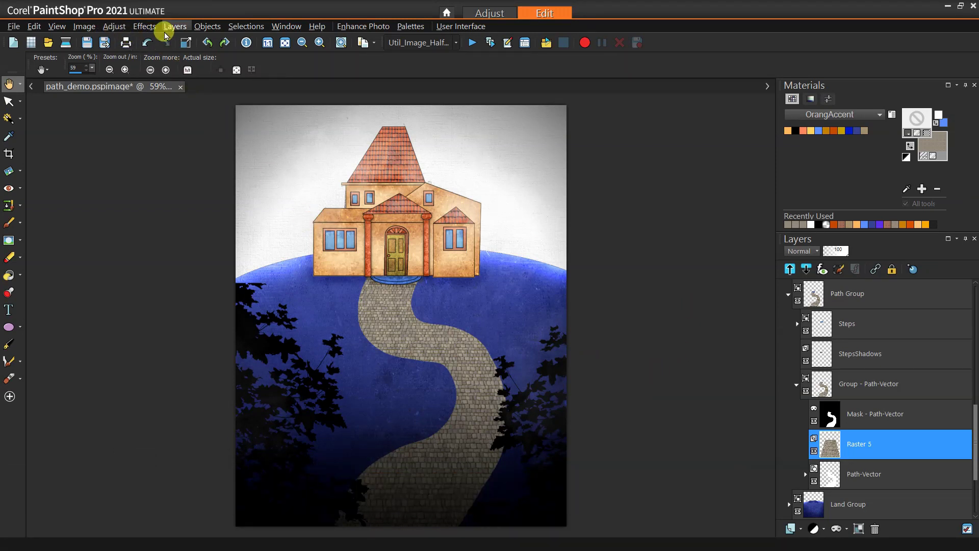
click(124, 29)
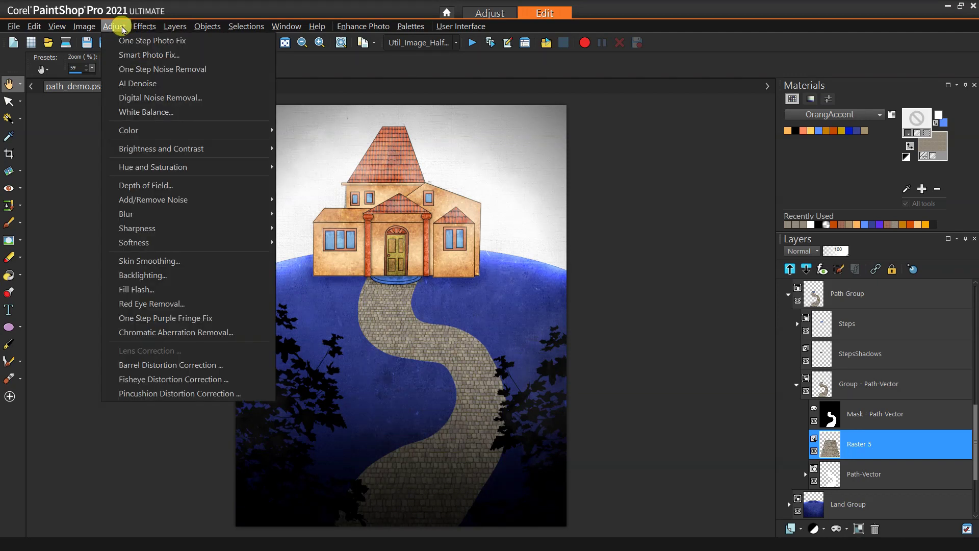
mouse_move(178, 206)
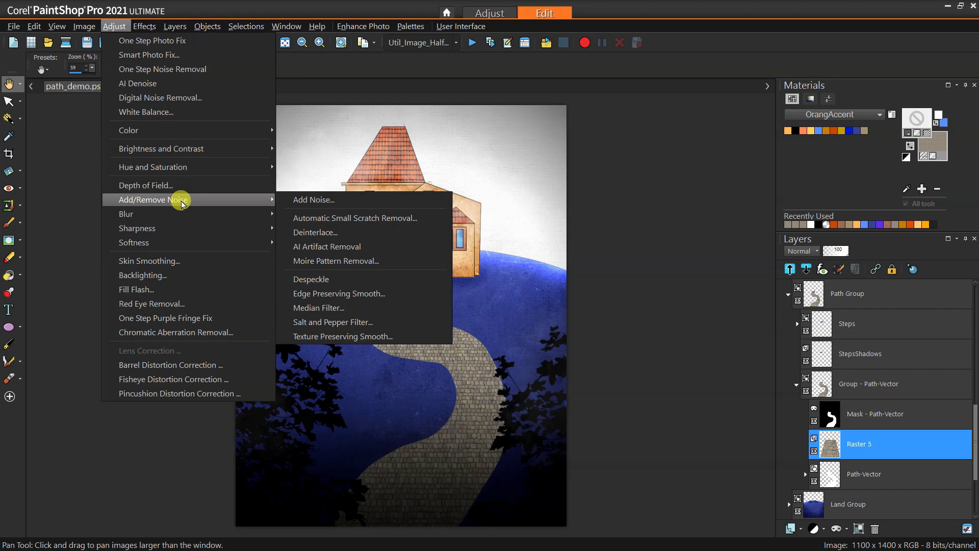
click(355, 296)
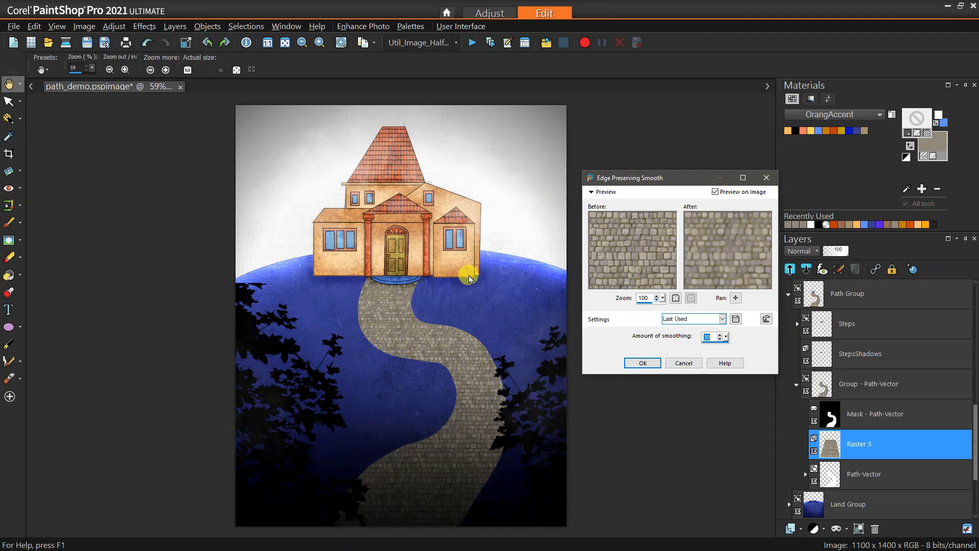
click(679, 365)
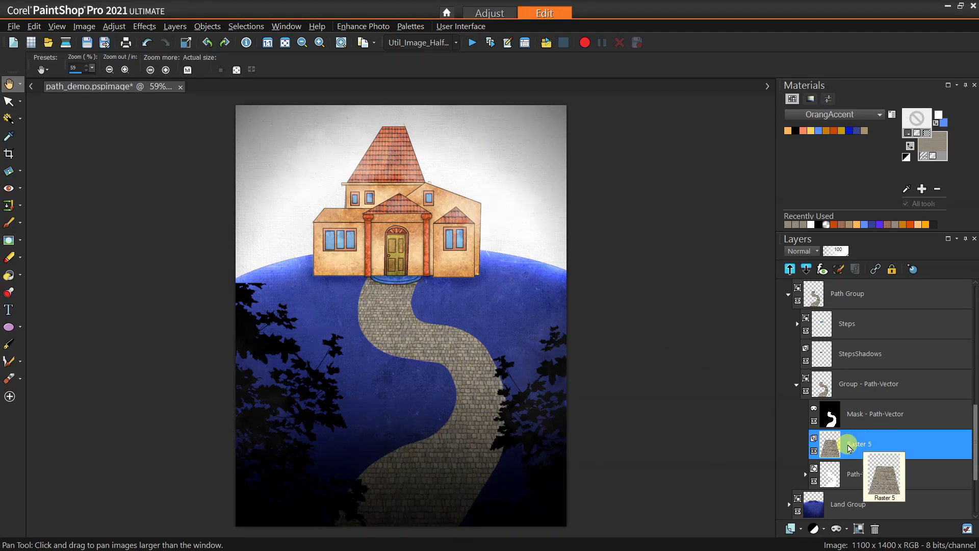
Duplicate the Raster 5 layer and toggle the visibility of the copy to compare
right_click(847, 445)
click(844, 298)
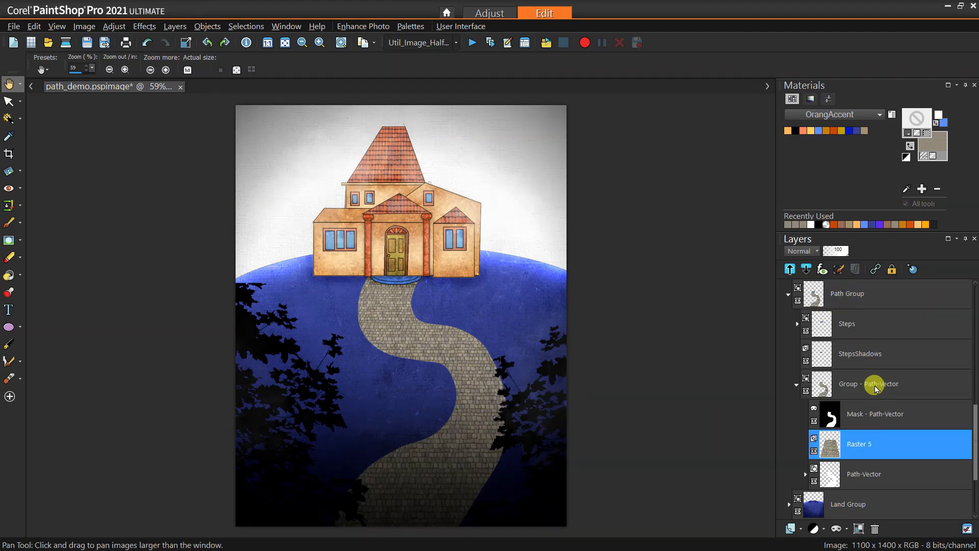
click(815, 451)
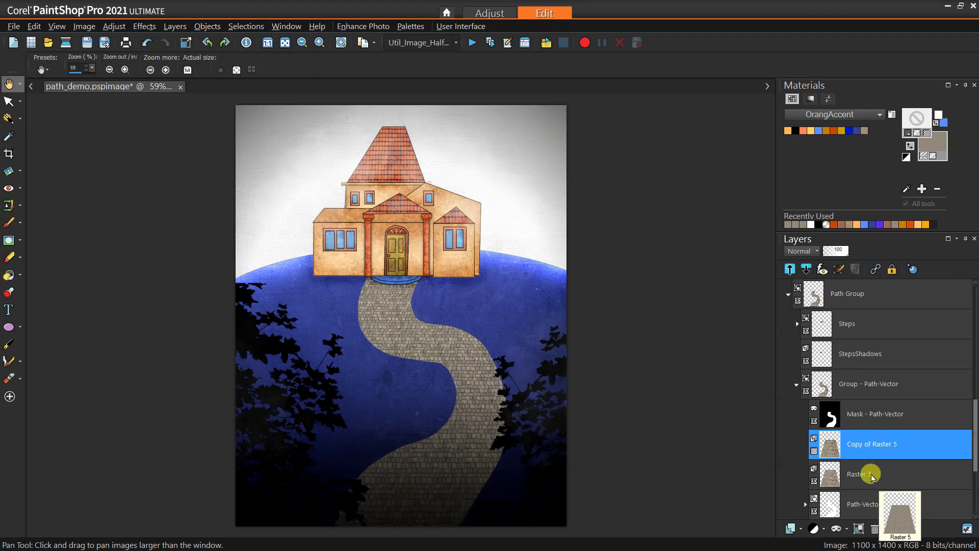
click(814, 451)
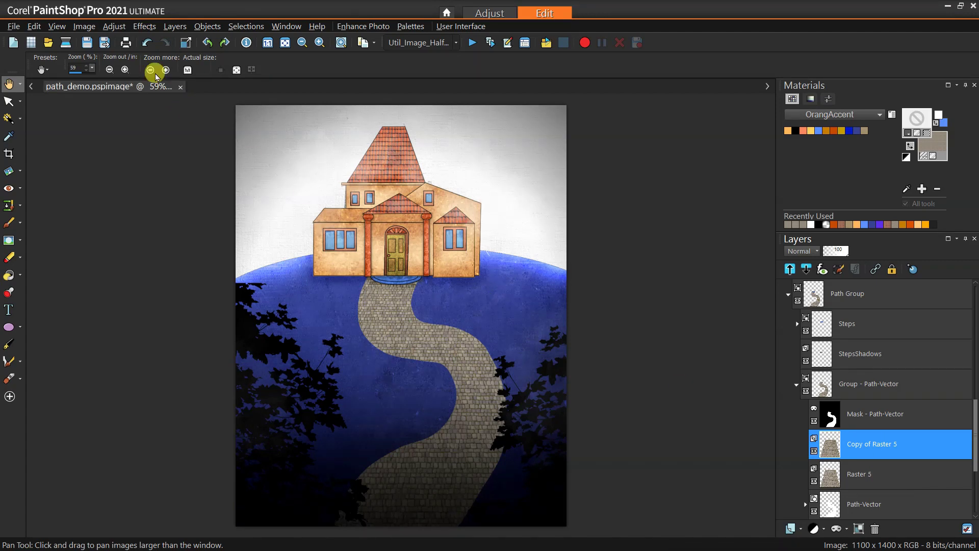
Apply Edge Preserving Smooth to the Copy of Raster 5 layer with the last used settings
click(125, 32)
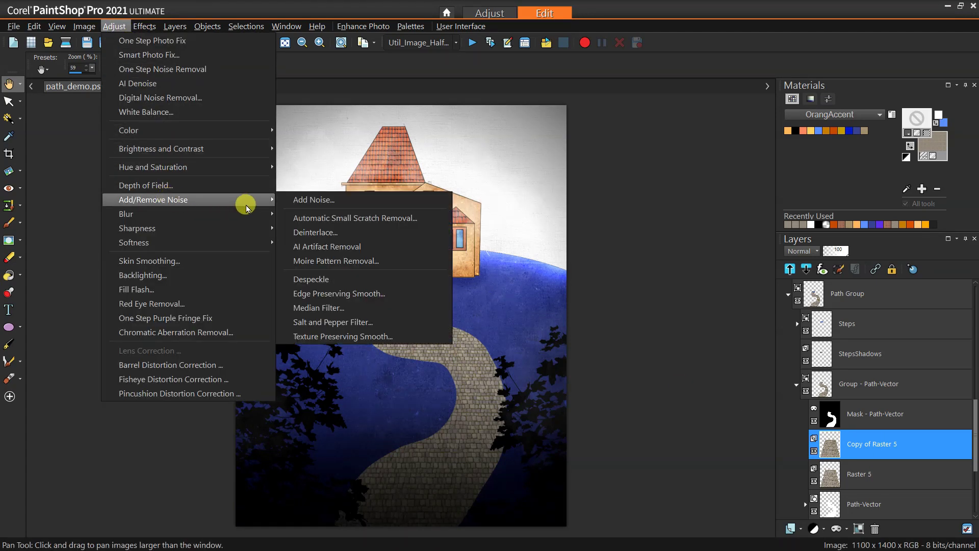
click(353, 293)
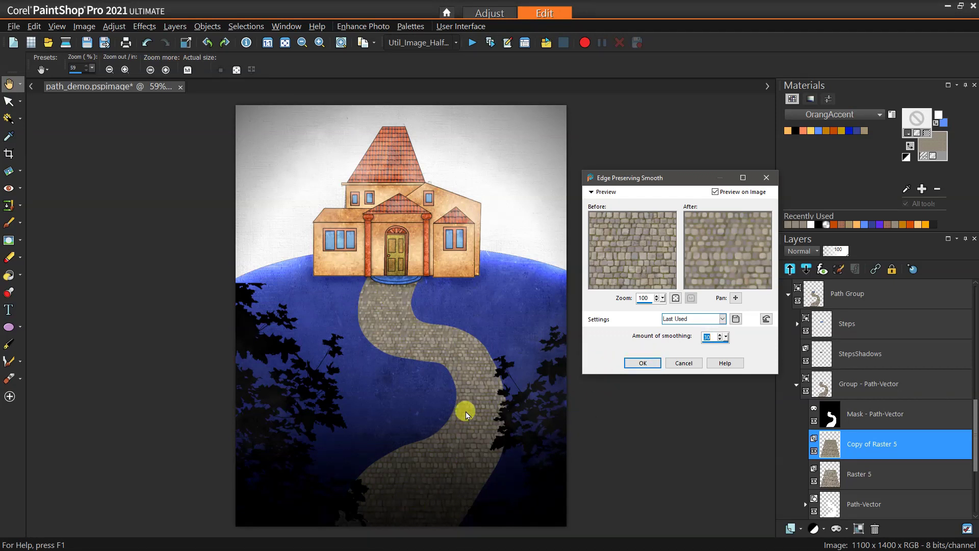
click(635, 361)
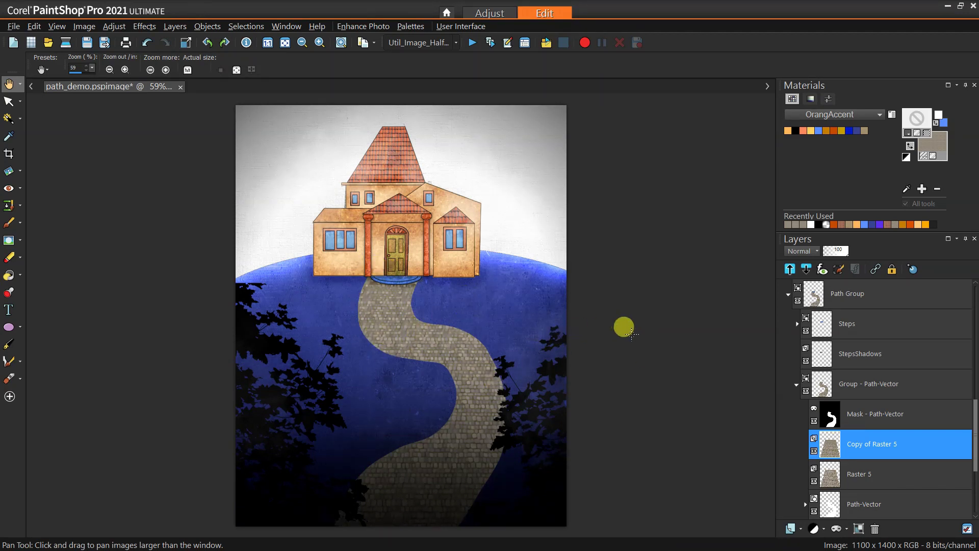
Add a Show All mask to the Copy of Raster 5 layer
click(839, 530)
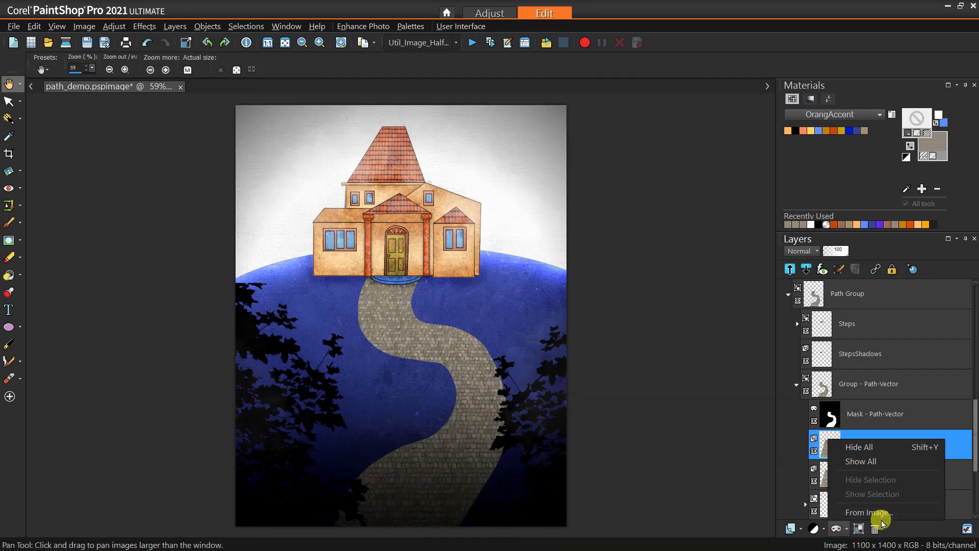
click(840, 531)
click(845, 533)
click(860, 454)
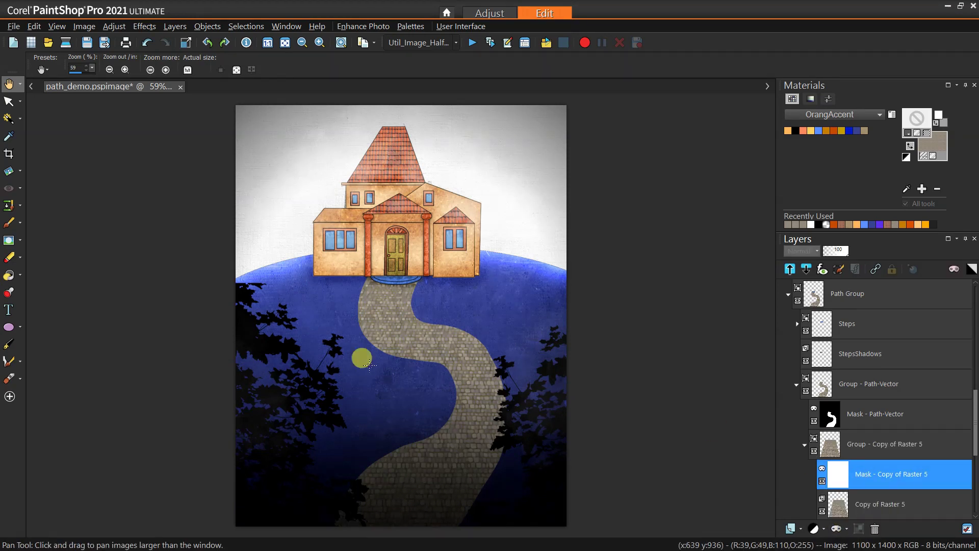
Set up the Paint Brush with a black foreground, a size of 420 and an opacity of 73 for painting on the mask
click(11, 223)
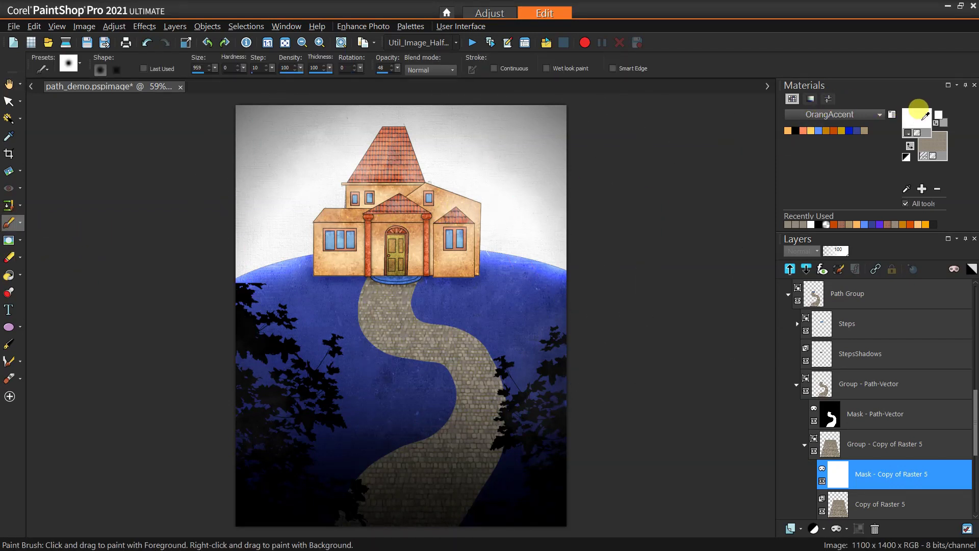
right_click(916, 117)
click(514, 251)
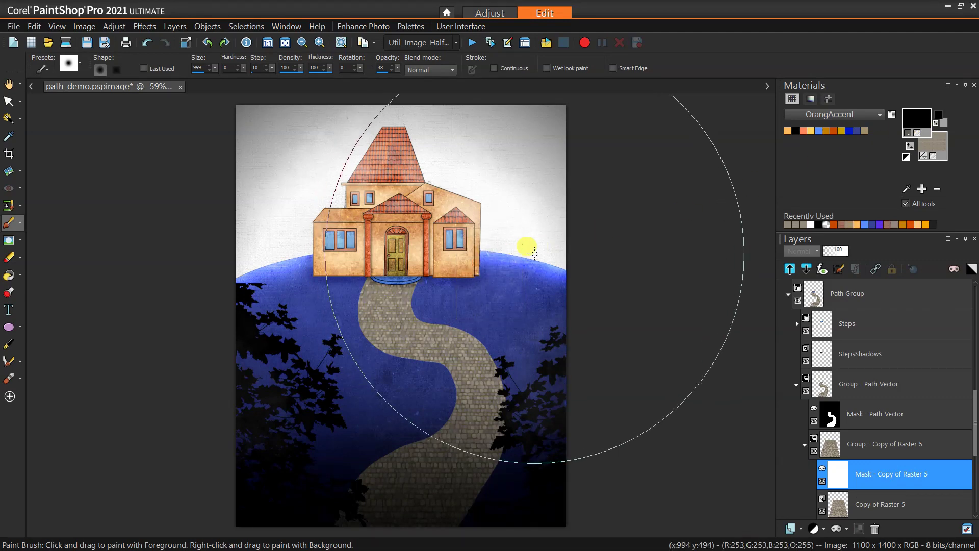
scroll(441, 321, down, 10)
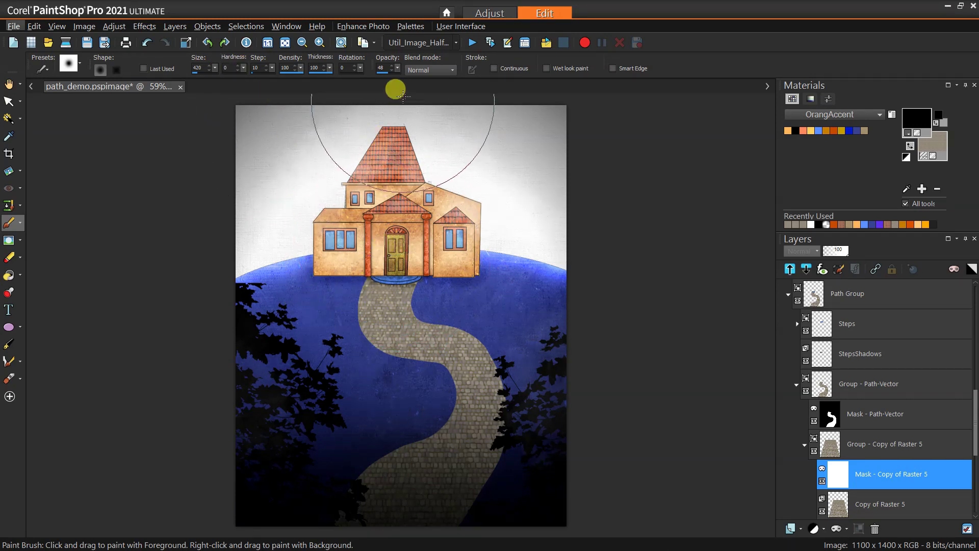
drag(400, 73, 411, 73)
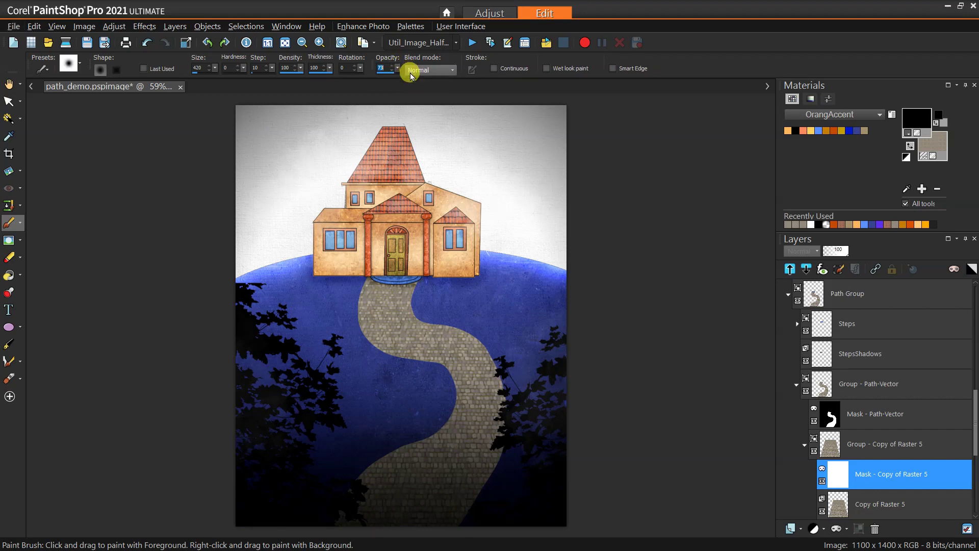
Paint black on Mask - Copy of Raster 5 over the upper part of the path, and collapse Group - Copy of Raster 5
click(389, 279)
mouse_move(352, 297)
mouse_down()
mouse_move(333, 329)
mouse_move(338, 343)
mouse_move(397, 291)
mouse_move(440, 292)
mouse_move(426, 299)
mouse_move(441, 305)
mouse_move(441, 295)
mouse_move(468, 296)
mouse_move(479, 310)
mouse_move(483, 303)
mouse_move(416, 333)
mouse_move(405, 358)
mouse_move(371, 290)
mouse_move(367, 317)
mouse_move(402, 389)
mouse_move(413, 369)
mouse_move(514, 318)
mouse_move(532, 358)
mouse_move(520, 348)
mouse_move(412, 368)
mouse_move(421, 380)
mouse_move(378, 333)
mouse_move(384, 275)
mouse_move(350, 290)
mouse_move(367, 306)
mouse_move(355, 304)
mouse_move(412, 295)
mouse_move(358, 307)
mouse_move(367, 290)
mouse_move(396, 337)
mouse_move(386, 319)
mouse_move(434, 371)
mouse_move(460, 364)
mouse_move(484, 334)
mouse_move(538, 334)
mouse_move(544, 484)
mouse_move(473, 465)
mouse_move(445, 486)
mouse_move(461, 499)
mouse_move(492, 353)
mouse_move(397, 334)
mouse_move(223, 373)
mouse_up()
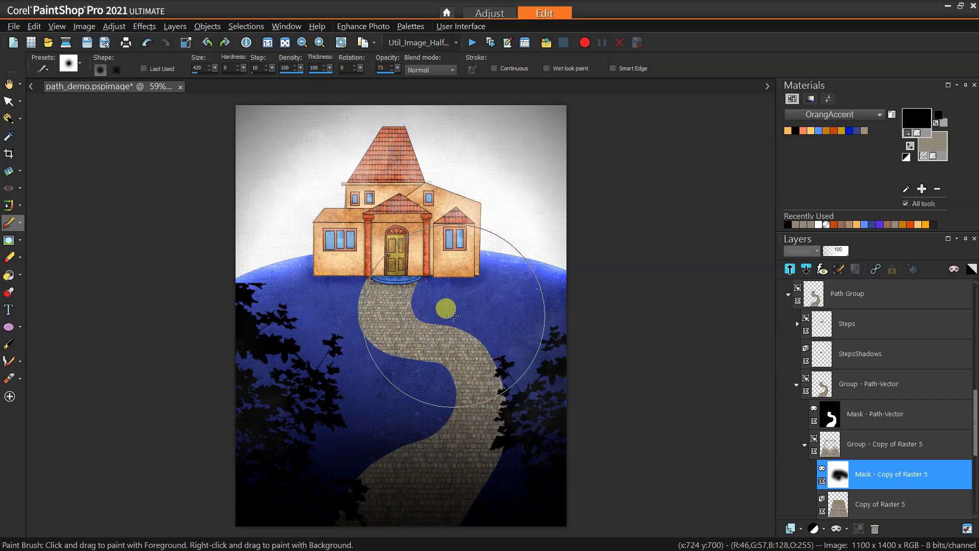
click(805, 445)
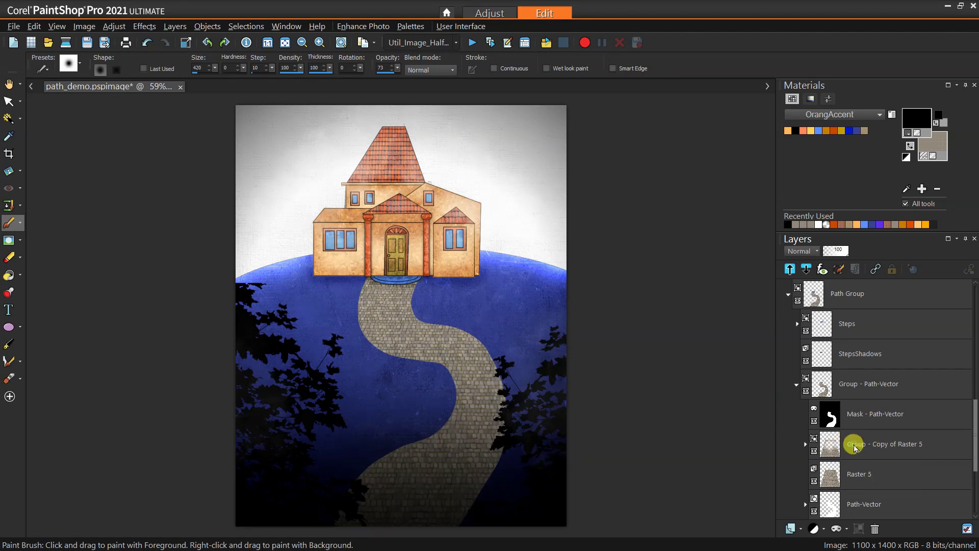
Add a new raster layer above Group - Copy of Raster 5 and flood-fill it with the light blue of the OrangAccent palette
click(818, 449)
click(792, 527)
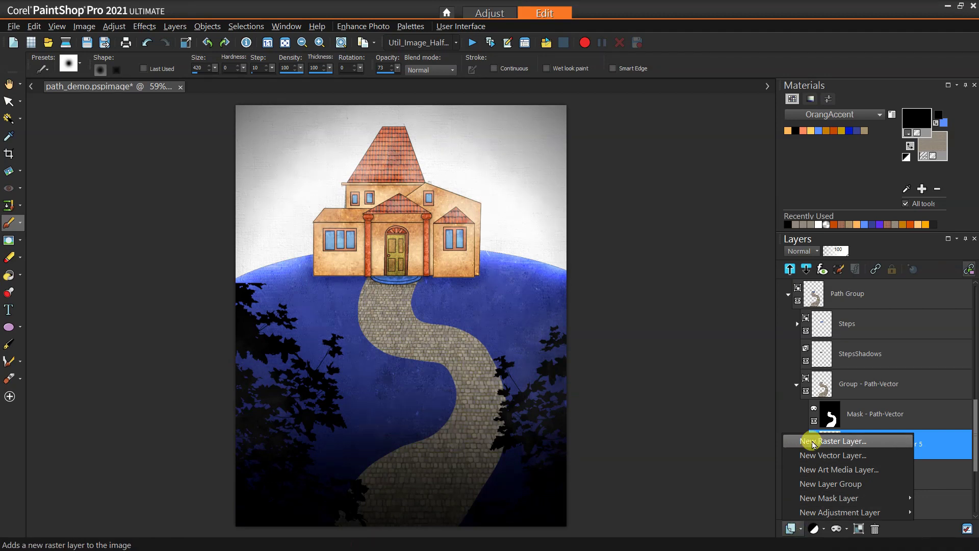
click(814, 442)
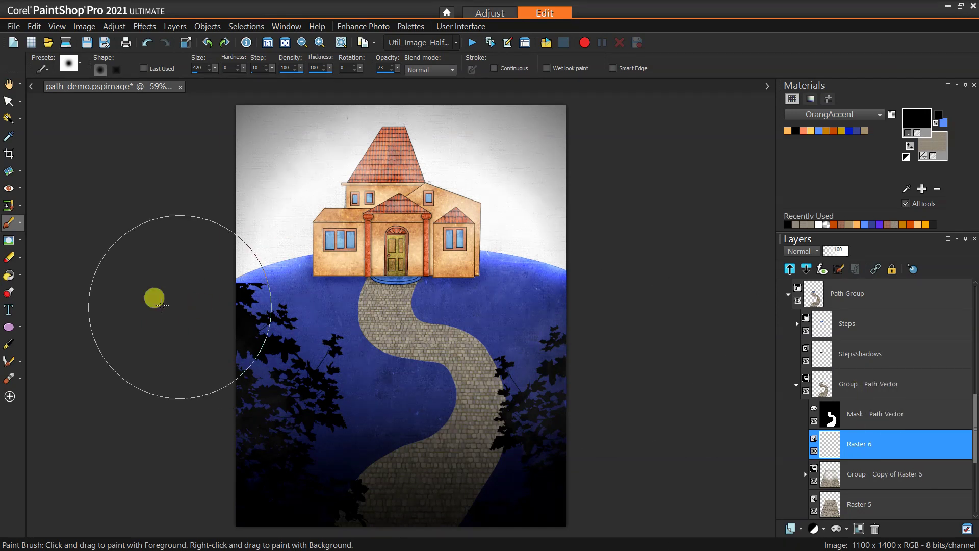
click(11, 276)
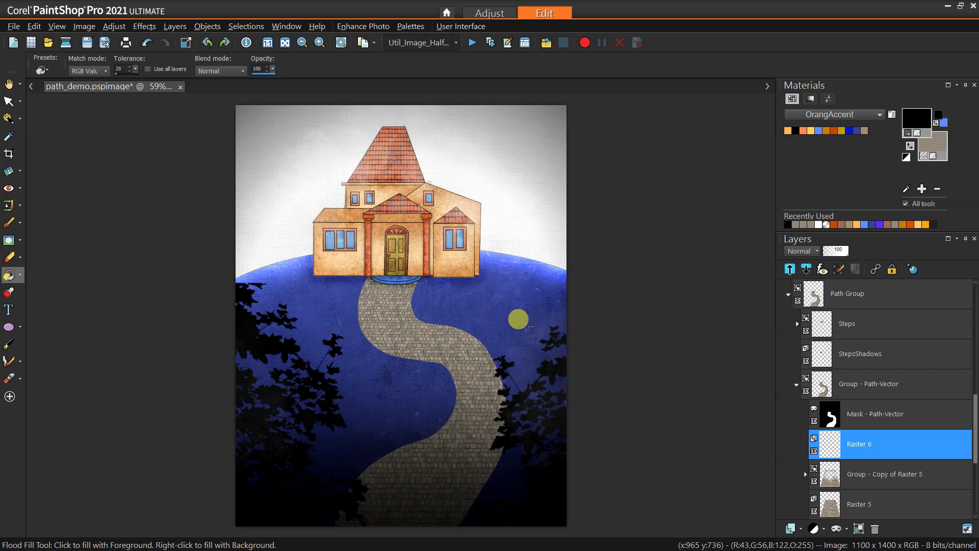
right_click(819, 130)
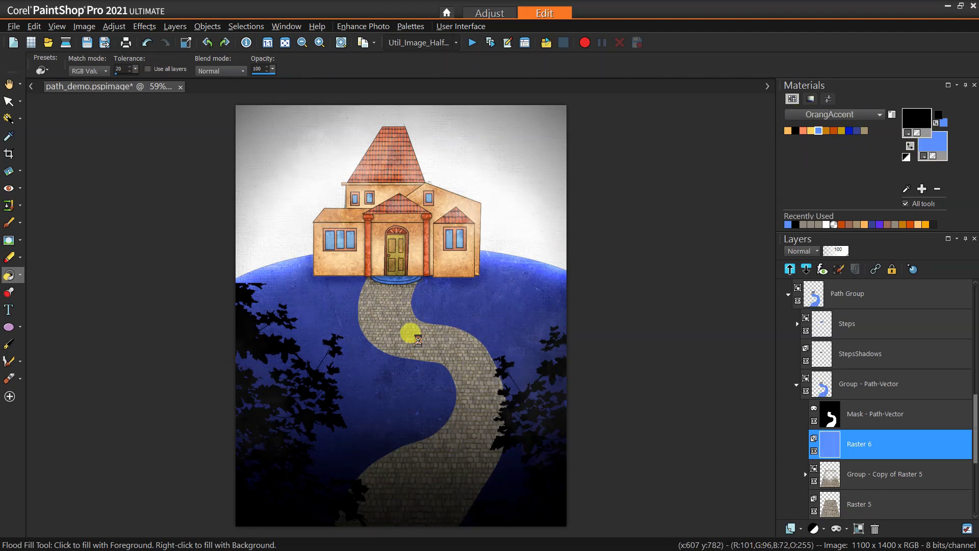
right_click(416, 338)
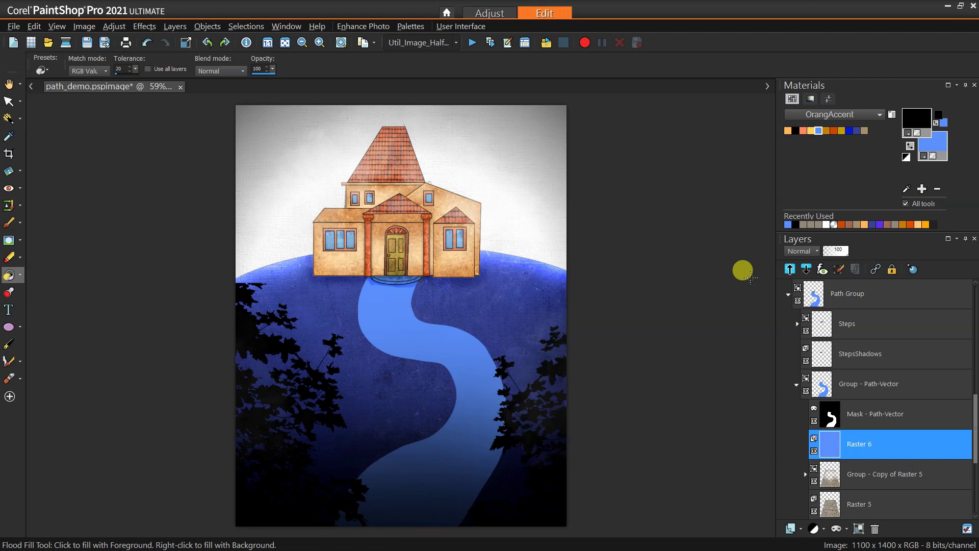
Set the blend mode of the blue-filled Raster 6 layer to Overlay
click(817, 252)
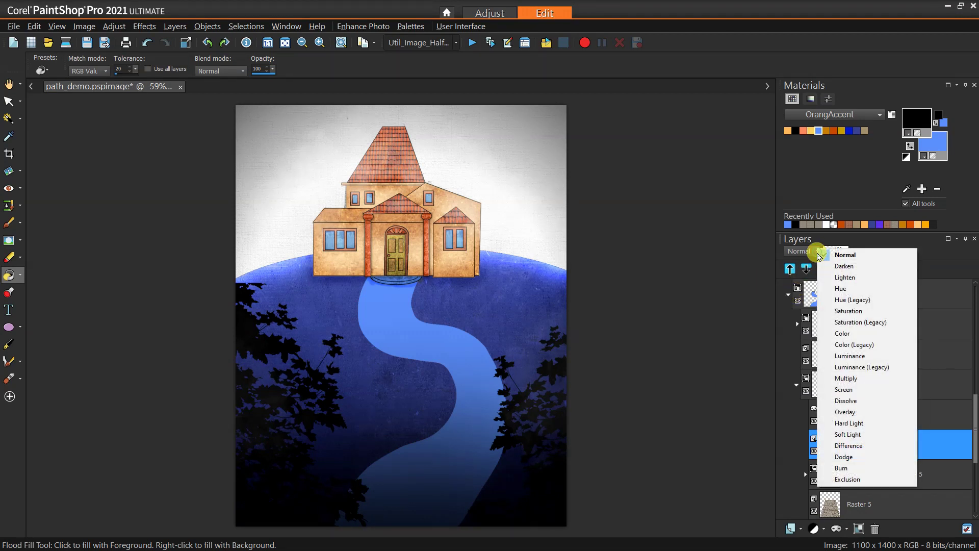
click(863, 416)
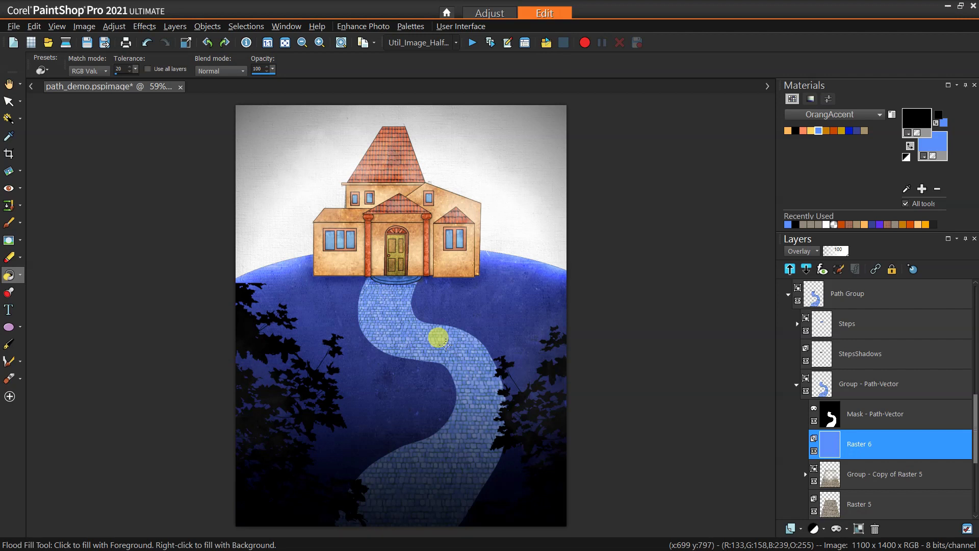
click(819, 253)
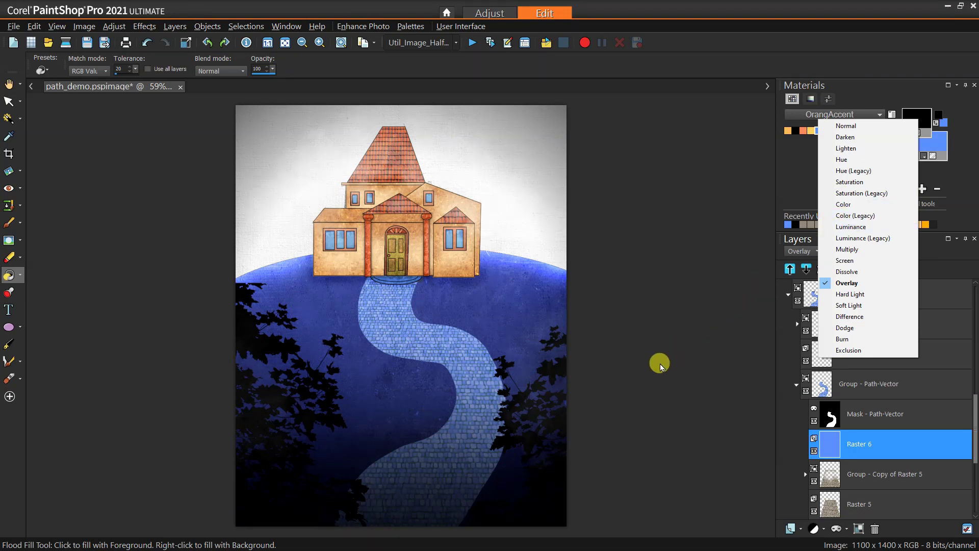
click(640, 361)
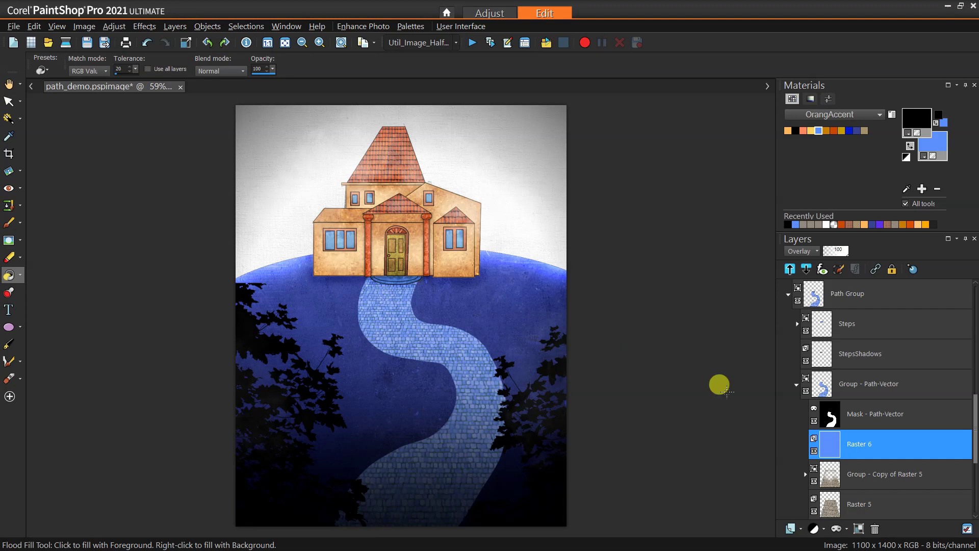
Add a new raster layer between Raster 6 and Mask - Path-Vector for the shadows, with its blend mode set to Soft Light
scroll(720, 385, down, 1)
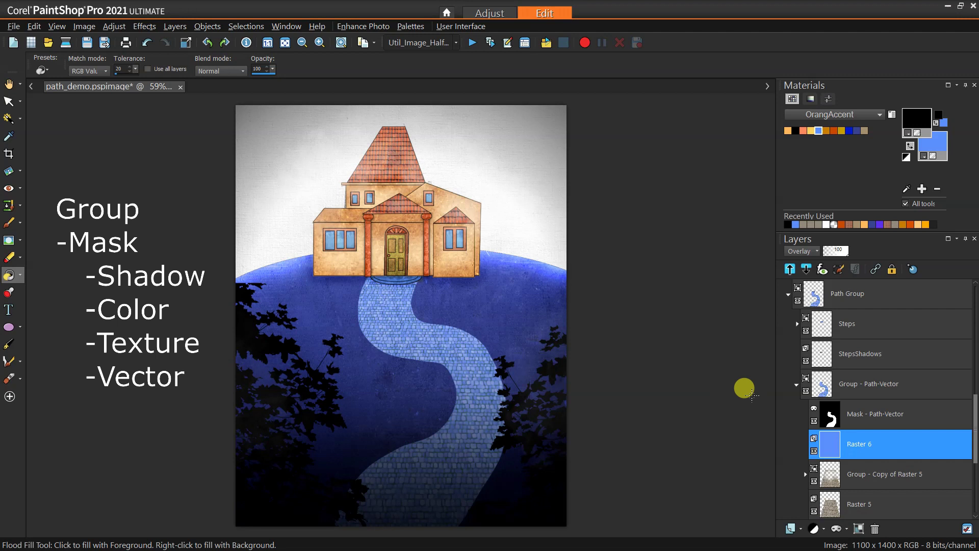
mouse_move(854, 384)
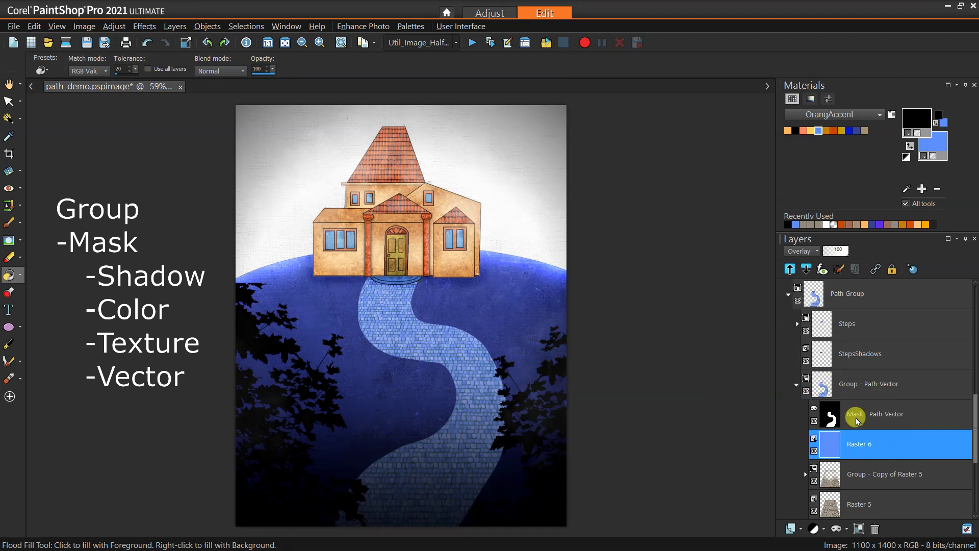
scroll(875, 437, down, 1)
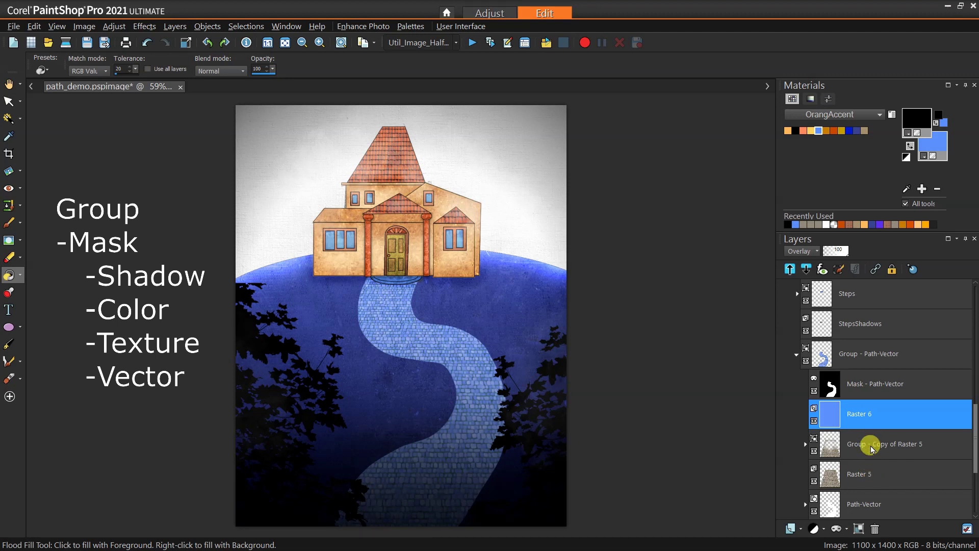
mouse_move(873, 416)
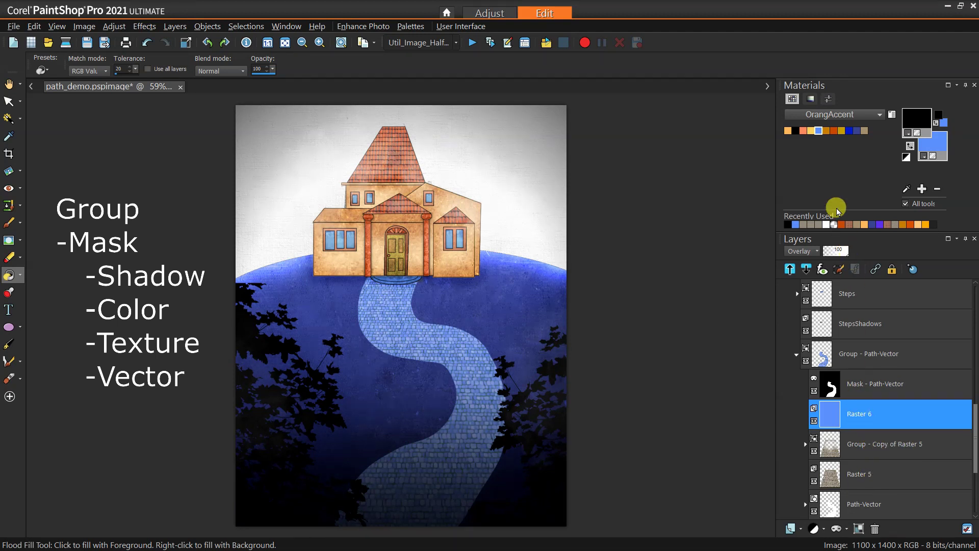
click(799, 530)
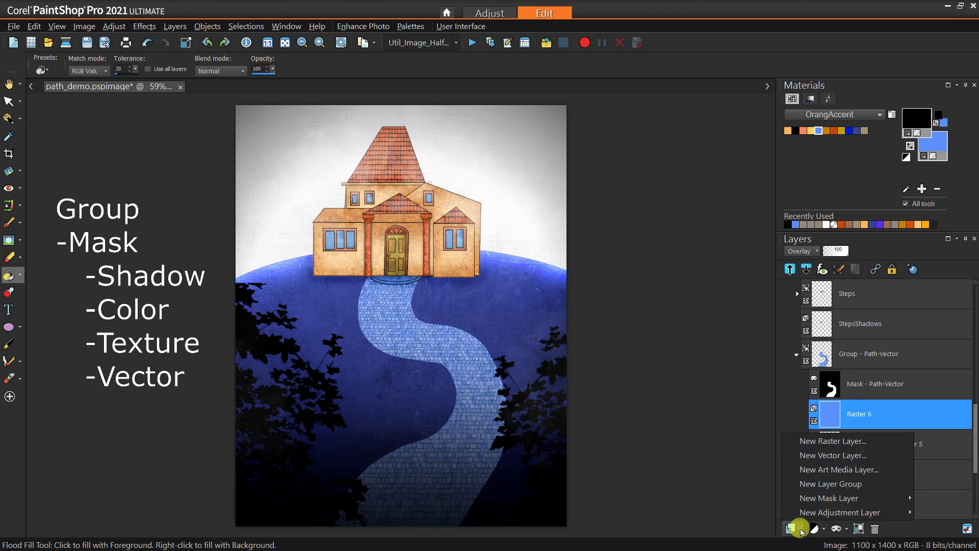
click(811, 441)
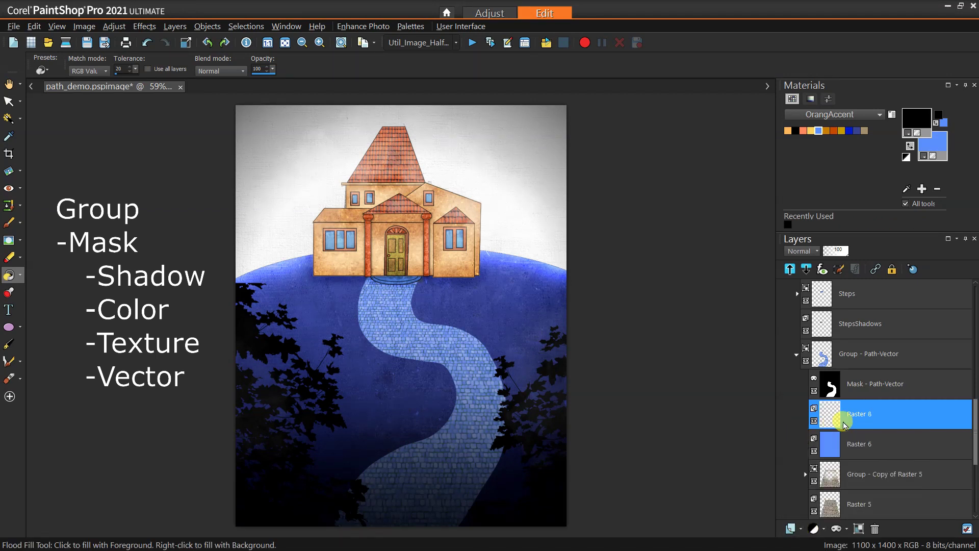
mouse_move(864, 419)
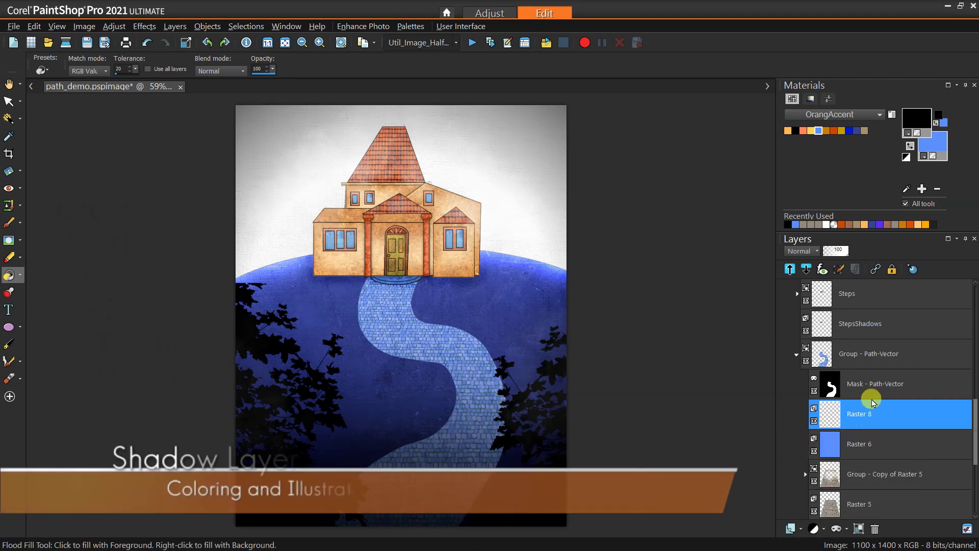
click(817, 251)
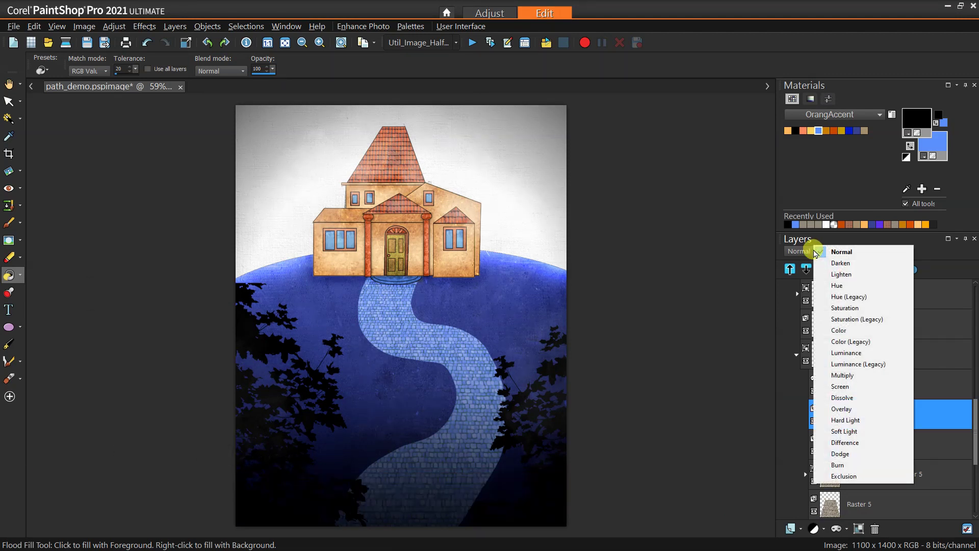
click(844, 432)
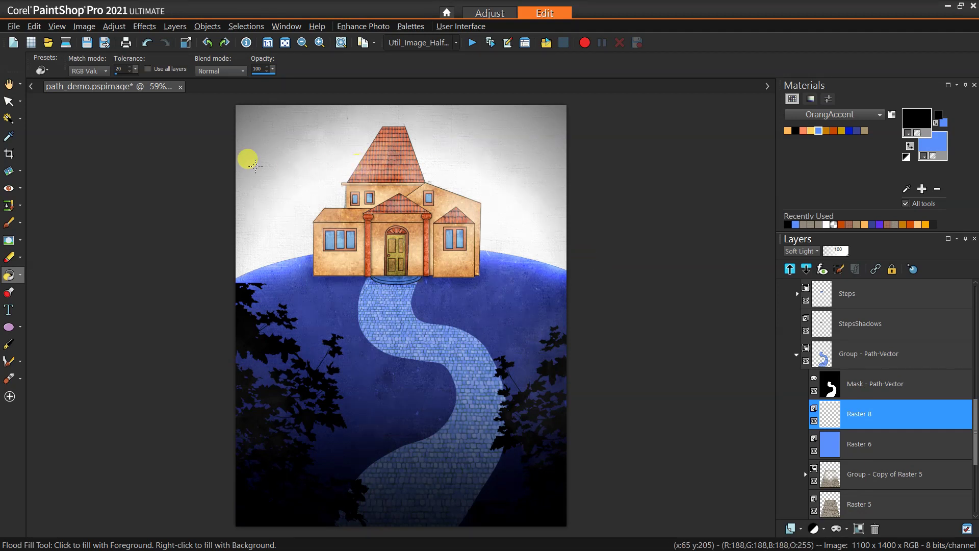
Paint black shadows along both edges of the winding path on the Soft Light layer, using the Paint Brush at size 178 and opacity 73
click(11, 222)
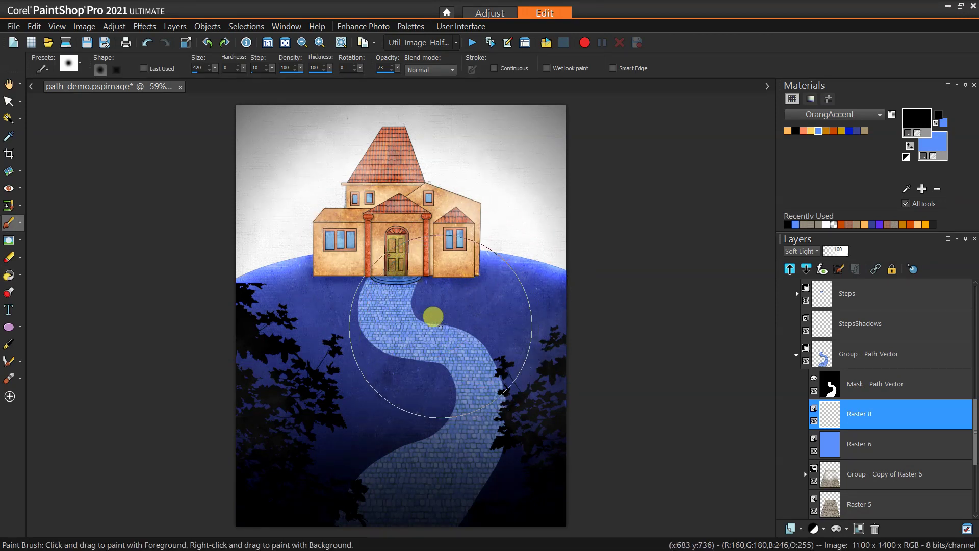
drag(444, 322, 450, 316)
mouse_move(433, 281)
mouse_down()
mouse_move(430, 306)
mouse_move(442, 287)
mouse_move(430, 298)
mouse_move(478, 316)
mouse_up()
drag(349, 292, 336, 309)
mouse_move(414, 262)
mouse_down()
mouse_move(382, 266)
mouse_move(325, 307)
mouse_up()
mouse_move(367, 369)
mouse_down()
mouse_move(397, 360)
mouse_move(361, 375)
mouse_move(444, 391)
mouse_move(416, 375)
mouse_move(410, 390)
mouse_move(392, 390)
mouse_move(401, 430)
mouse_move(364, 430)
mouse_move(387, 434)
mouse_move(366, 443)
mouse_move(313, 510)
mouse_move(312, 547)
mouse_move(371, 473)
mouse_move(340, 538)
mouse_move(378, 542)
mouse_move(464, 489)
mouse_move(496, 496)
mouse_move(508, 486)
mouse_move(476, 545)
mouse_move(528, 427)
mouse_up()
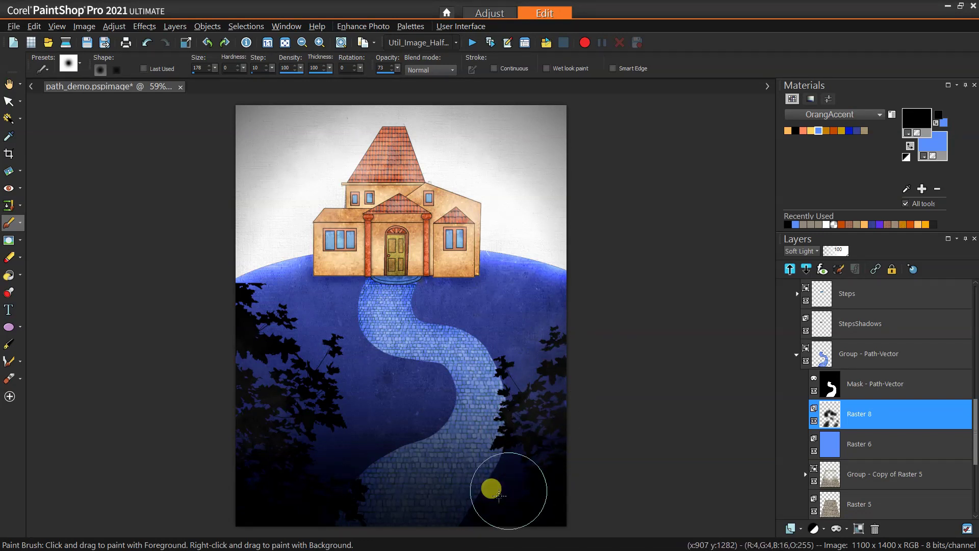
mouse_move(392, 442)
mouse_down()
mouse_move(380, 493)
mouse_move(424, 447)
mouse_up()
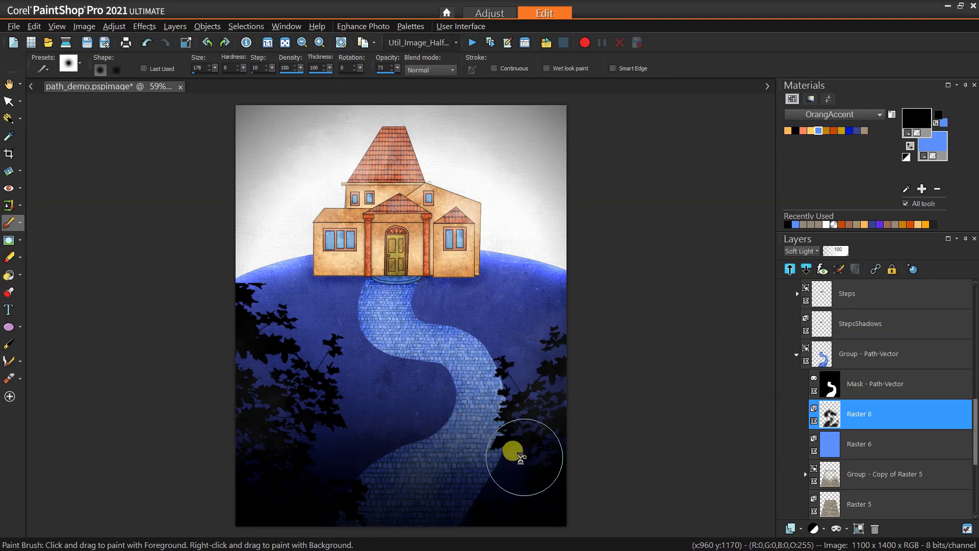
mouse_move(535, 431)
mouse_down()
mouse_move(537, 376)
mouse_move(507, 342)
mouse_up()
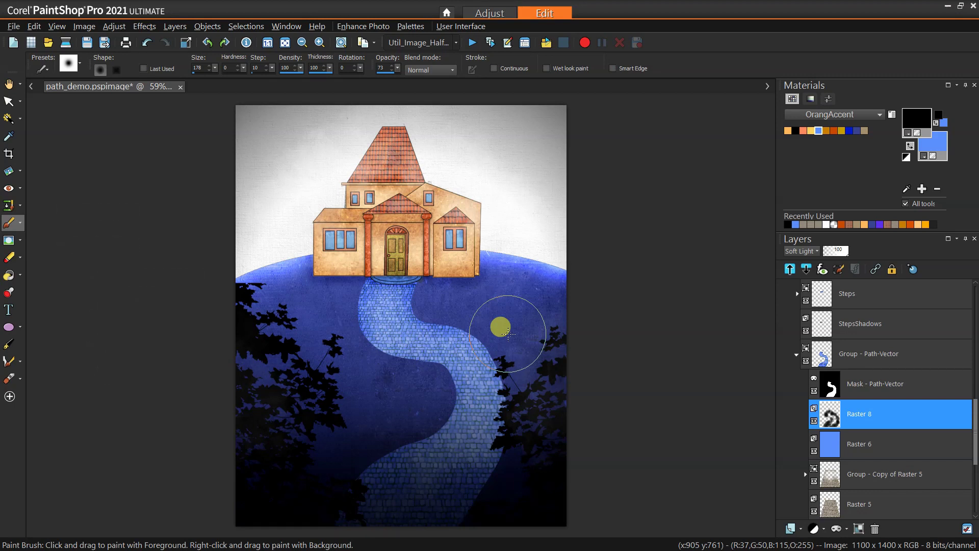
Collapse the Path Group and turn on the visibility of the Sky group
click(787, 299)
click(796, 450)
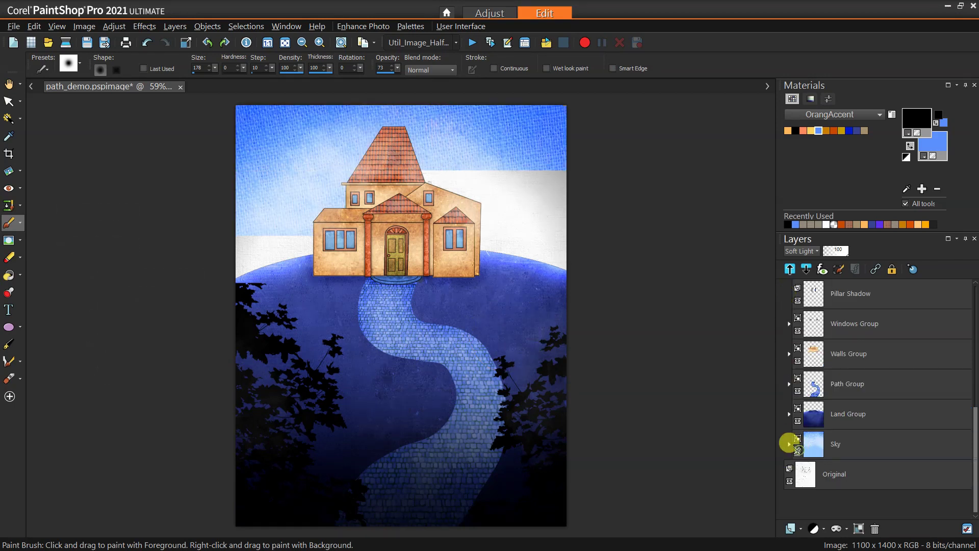